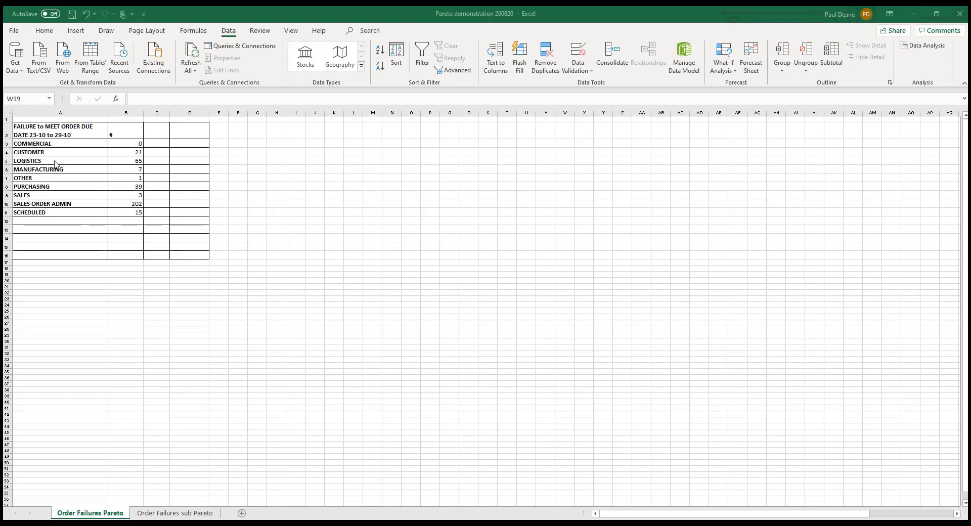
# Step: Sort the failure categories in A3:D11 by Column B cell values, largest to smallest
pyautogui.click(61, 146)
pyautogui.moveTo(60, 147); pyautogui.dragTo(180, 212)
pyautogui.click(397, 55)
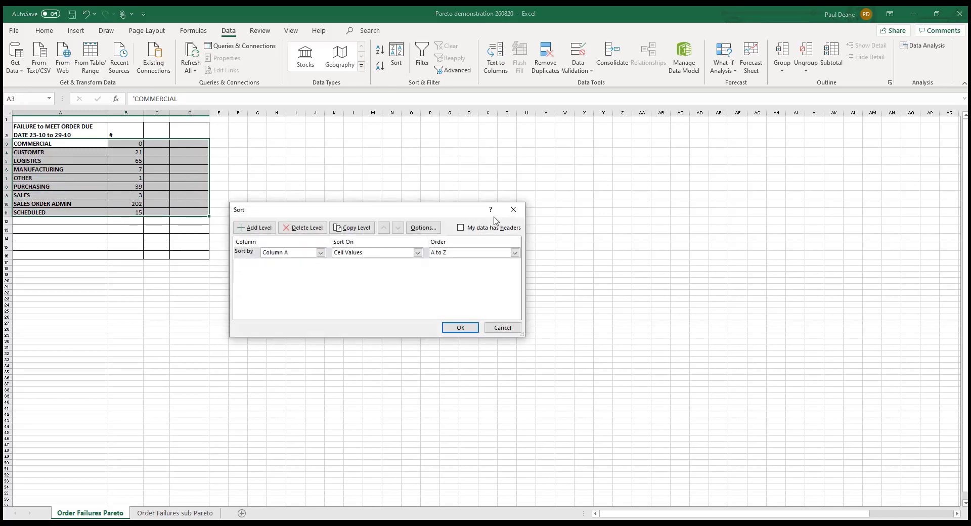
pyautogui.click(320, 252)
pyautogui.click(283, 268)
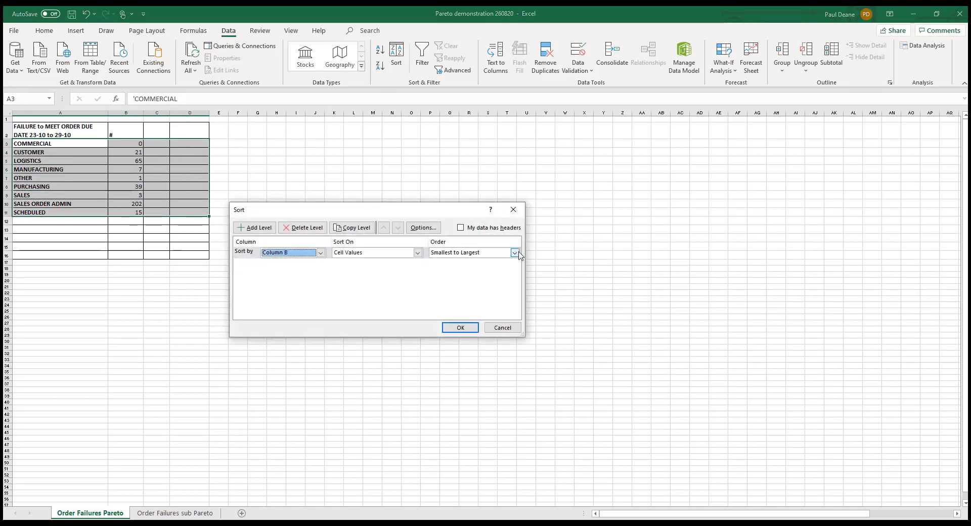
pyautogui.click(514, 252)
pyautogui.click(488, 266)
pyautogui.click(460, 327)
pyautogui.click(90, 147)
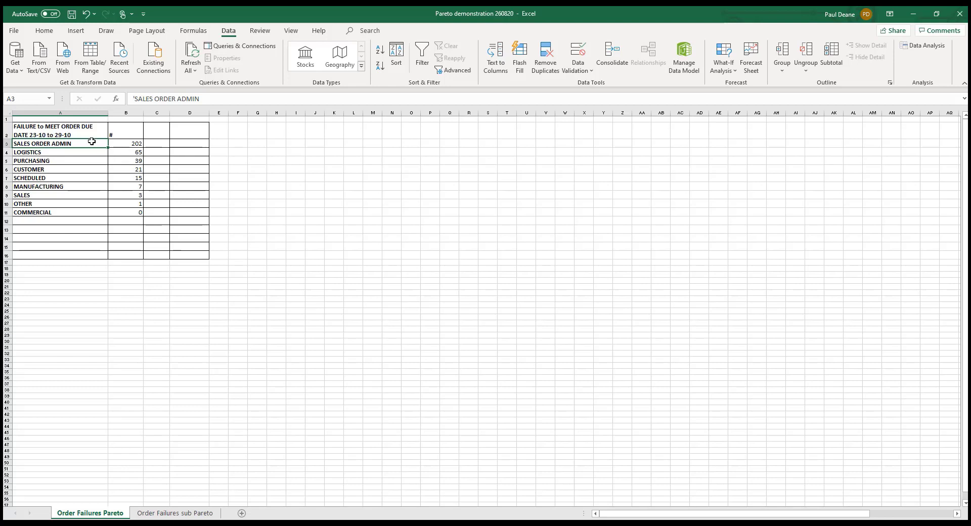
# Step: Total the failure counts in B13 with an automatic sum of B3:B12
pyautogui.click(131, 229)
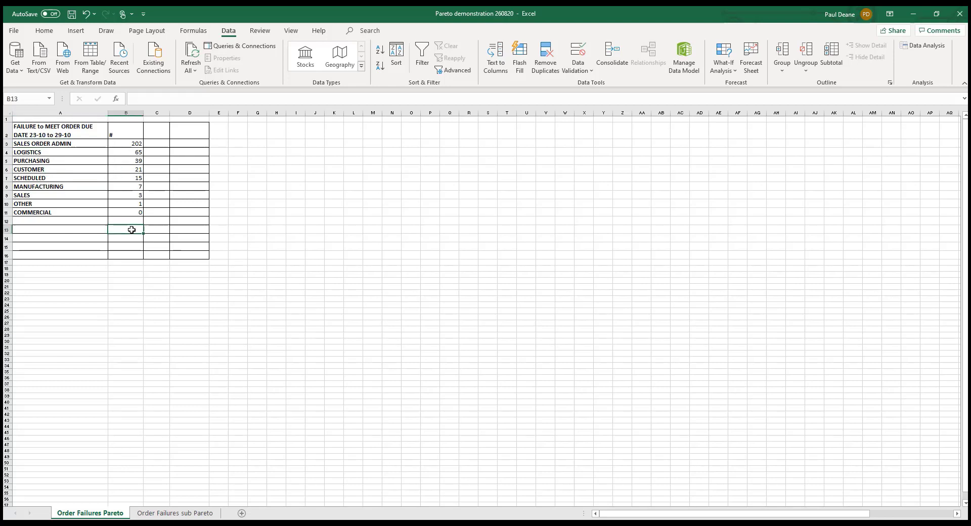
pyautogui.click(44, 31)
pyautogui.click(808, 45)
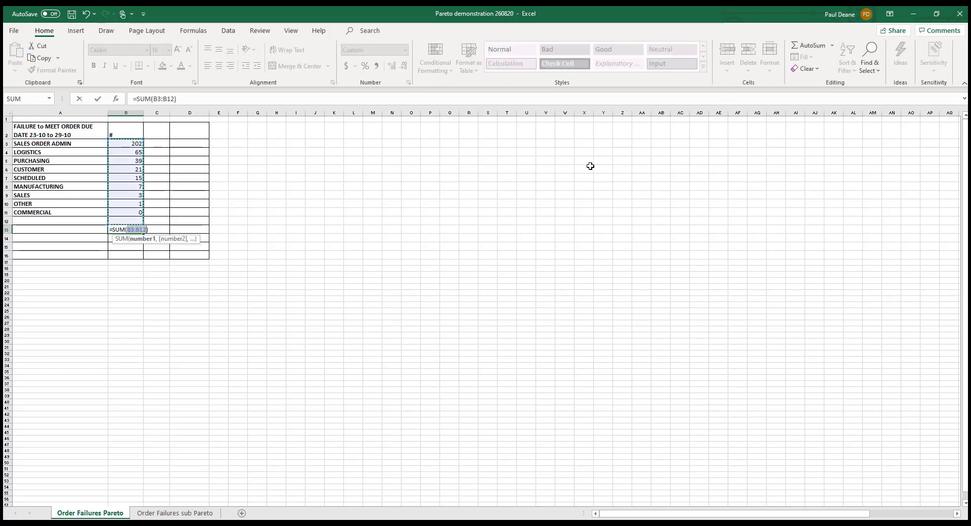
pyautogui.press('Return')
# Step: Enter the column headings "%" in C2 and "cumulative %" in D2
pyautogui.click(155, 134)
pyautogui.write('%')
pyautogui.press('Tab')
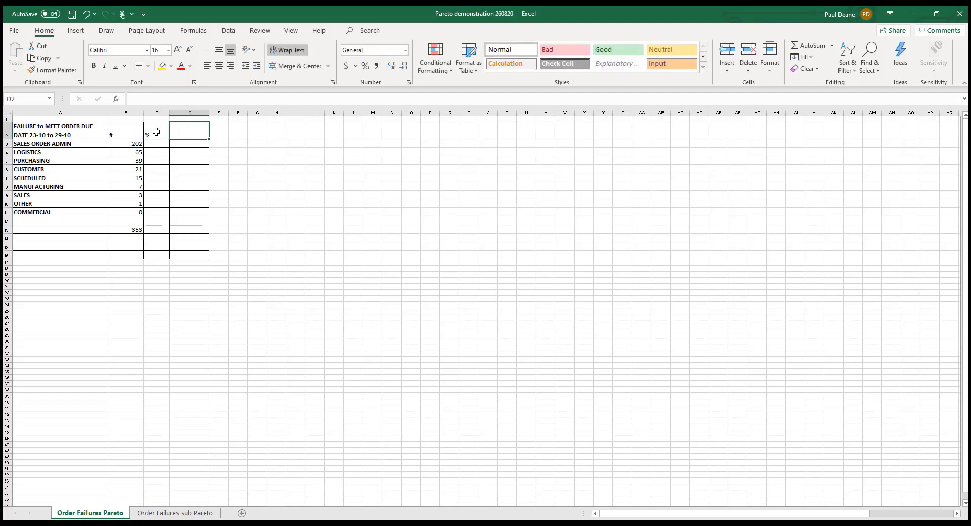
pyautogui.write('cumulati')
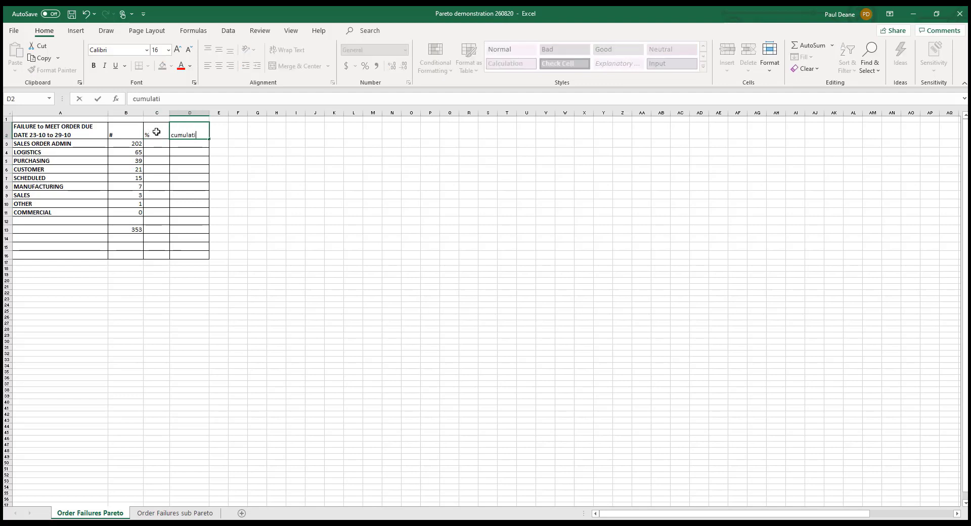
pyautogui.write('ve %')
pyautogui.press('Return')
# Step: Enter the formula =B3/B13 in C3 to calculate the first category's share of the total
pyautogui.press('Left')
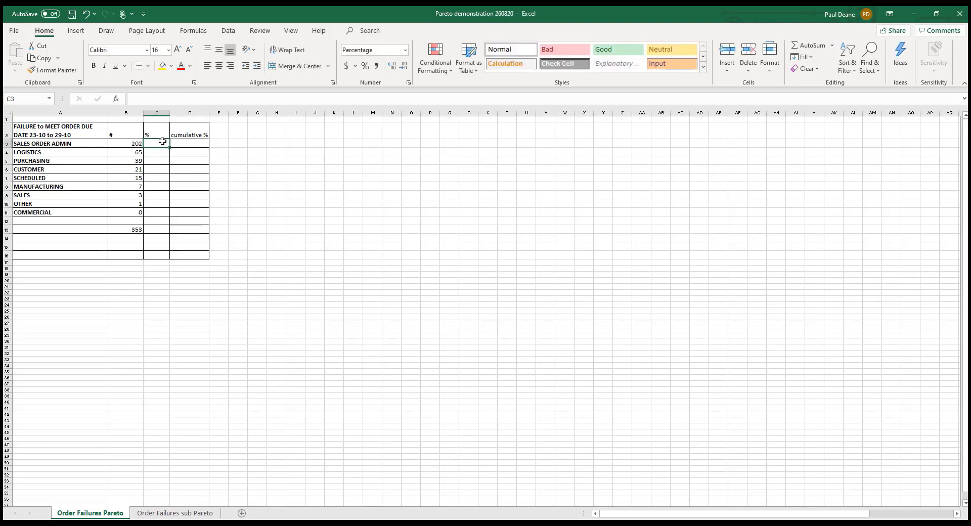
pyautogui.write('=')
pyautogui.click(126, 143)
pyautogui.write('/')
pyautogui.click(123, 229)
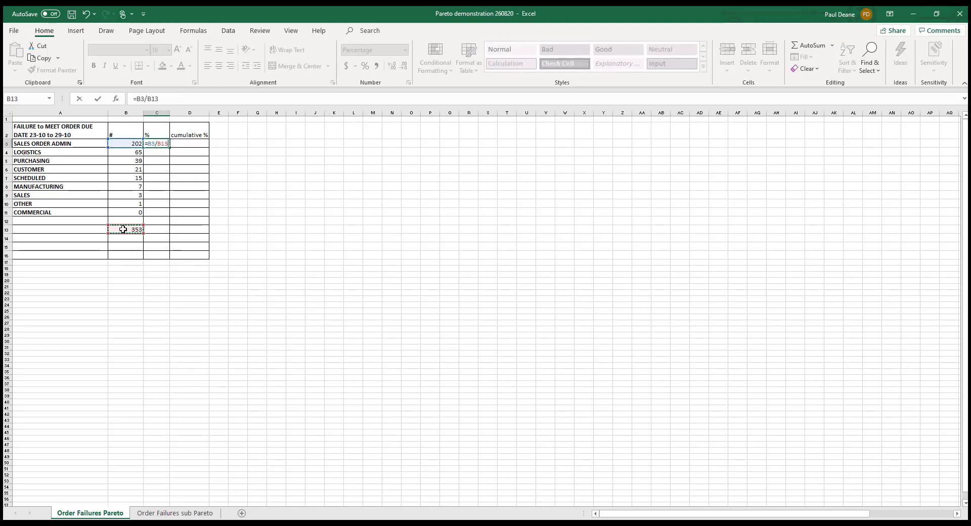
pyautogui.press('Return')
# Step: Make the total reference in C3 absolute as =B3/$B$13 and fill the formula down to C11
pyautogui.click(157, 144)
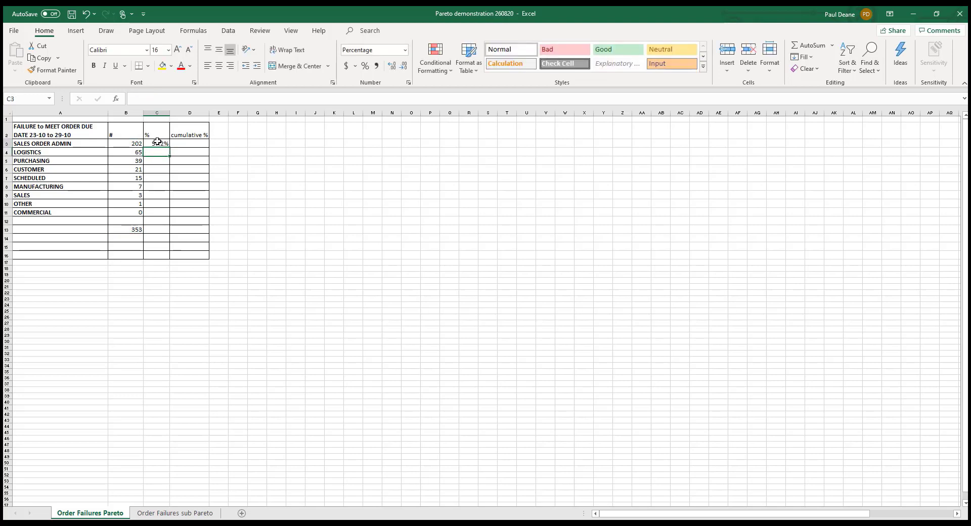
pyautogui.click(168, 98)
pyautogui.press('F4')
pyautogui.press('Return')
pyautogui.click(166, 144)
pyautogui.moveTo(171, 160); pyautogui.dragTo(170, 216)
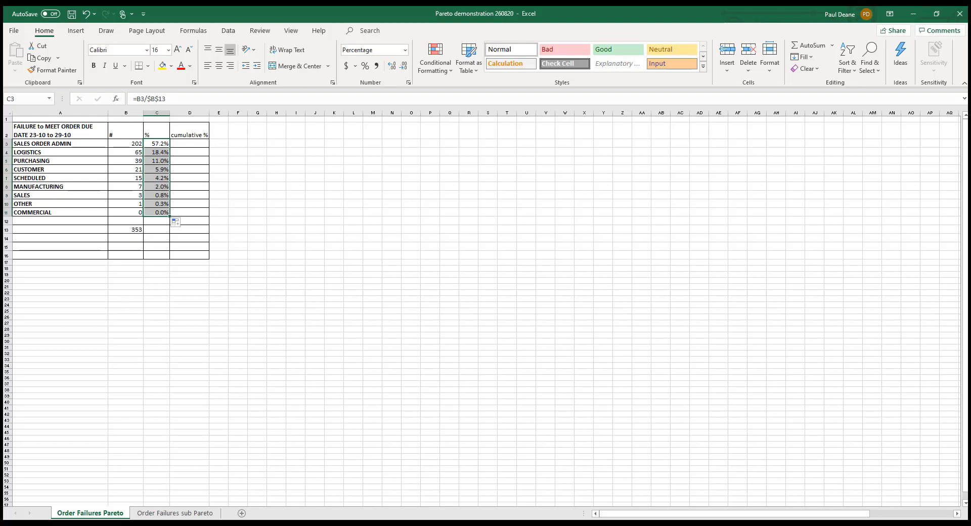
# Step: Enter =C3 in D3 as the starting value of the cumulative percentage
pyautogui.click(196, 144)
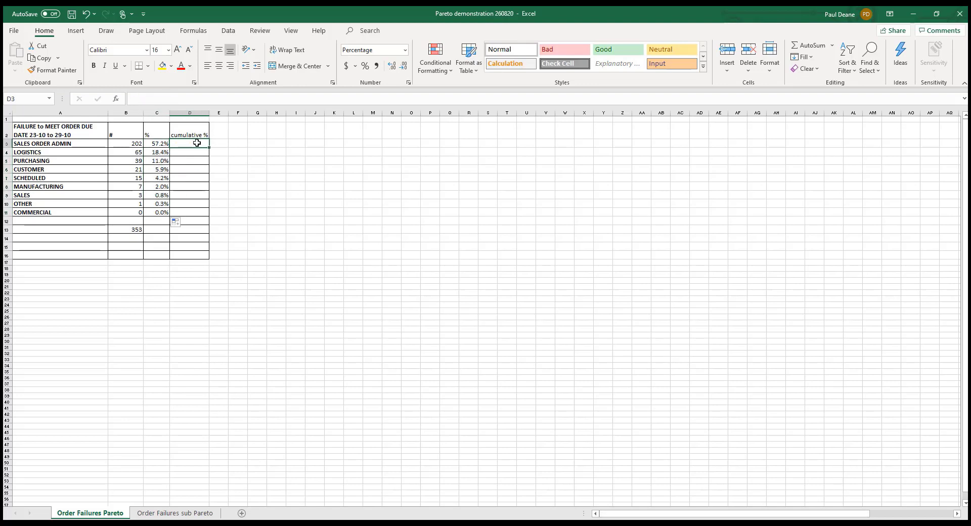
pyautogui.write('=')
pyautogui.click(152, 144)
pyautogui.press('Return')
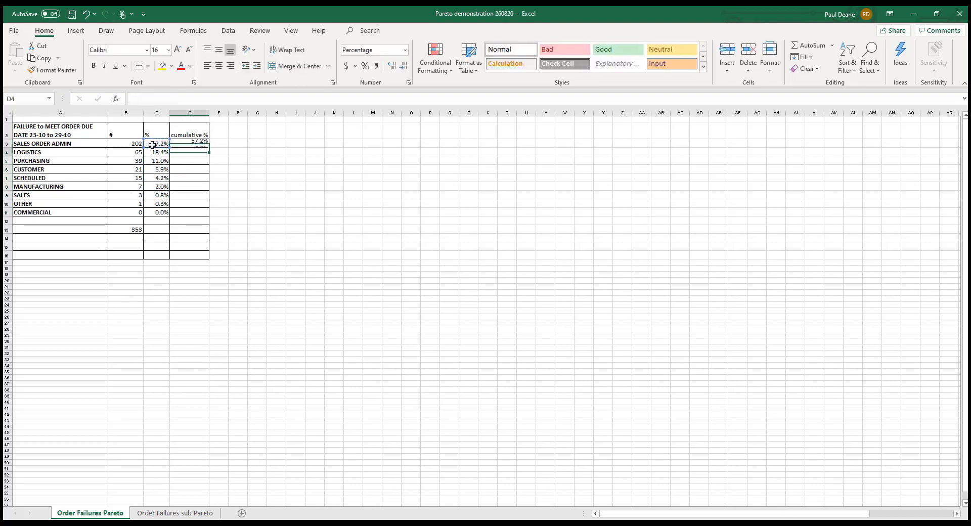
# Step: Enter the running-total formula =C4+D3 in D4 and fill it down to D11
pyautogui.write('=')
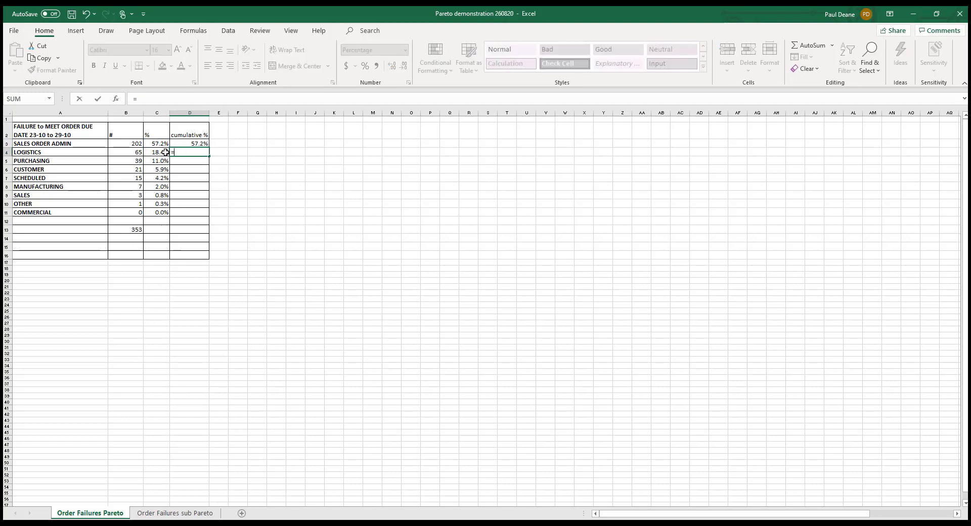
pyautogui.click(162, 152)
pyautogui.write('+')
pyautogui.click(179, 144)
pyautogui.press('Return')
pyautogui.click(203, 152)
pyautogui.moveTo(210, 156); pyautogui.dragTo(206, 216)
pyautogui.click(233, 254)
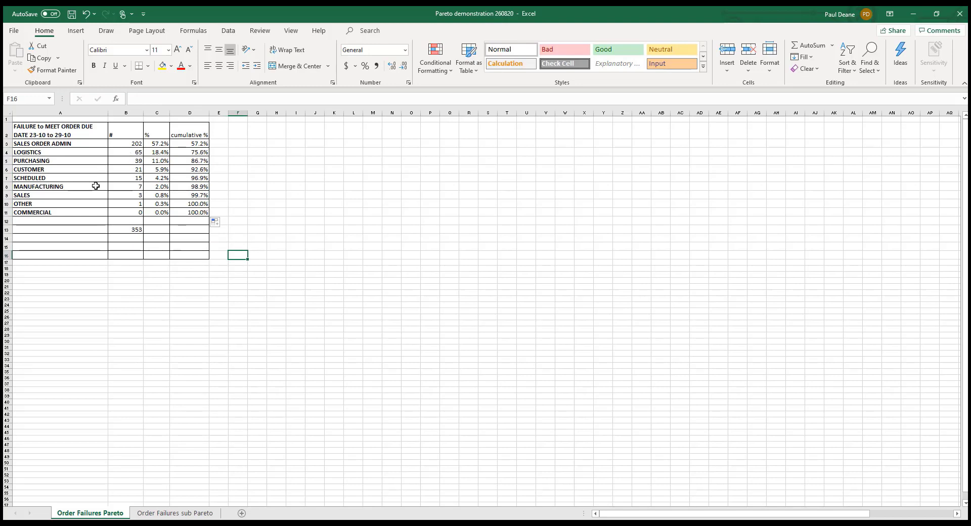
# Step: Insert a Pareto chart from the categories and counts in A2:B11 together with the cumulative percentages in D2:D11
pyautogui.moveTo(68, 132); pyautogui.dragTo(123, 212)
pyautogui.moveTo(183, 130); pyautogui.dragTo(202, 212)
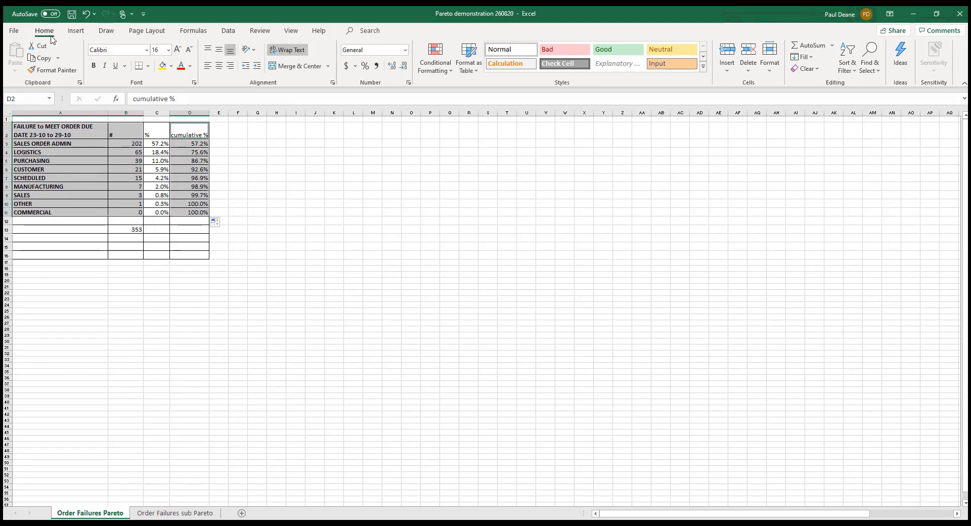
pyautogui.click(76, 31)
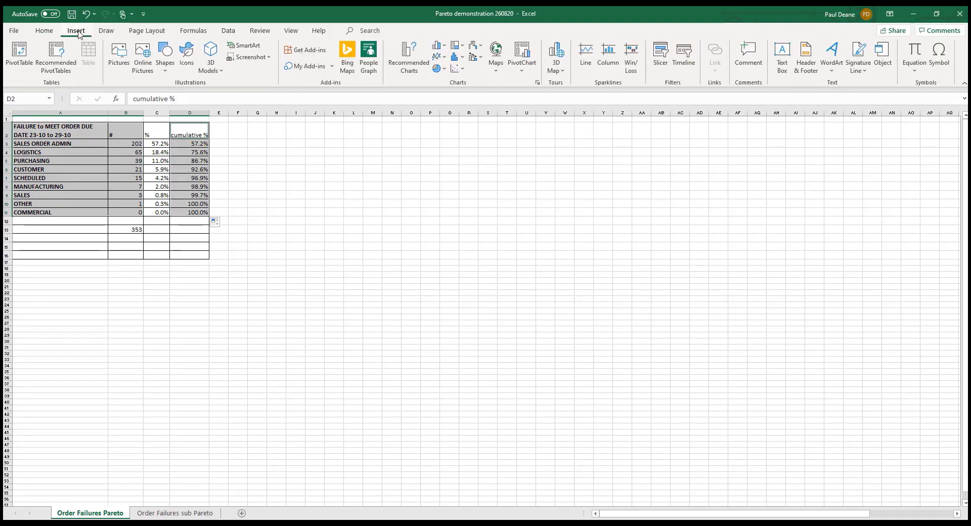
pyautogui.click(463, 57)
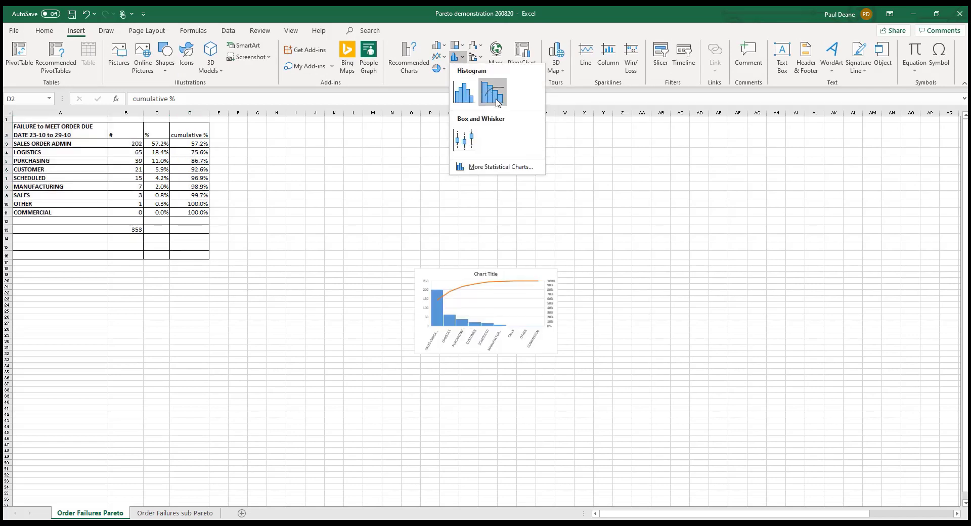
pyautogui.click(498, 103)
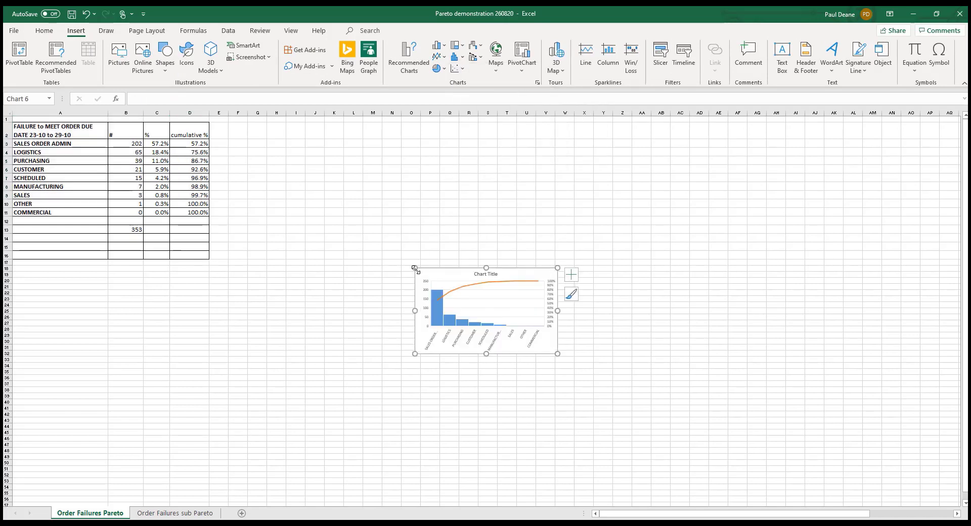
# Step: Enlarge the Pareto chart in height and width and move it beside the data table
pyautogui.moveTo(414, 268); pyautogui.dragTo(360, 179)
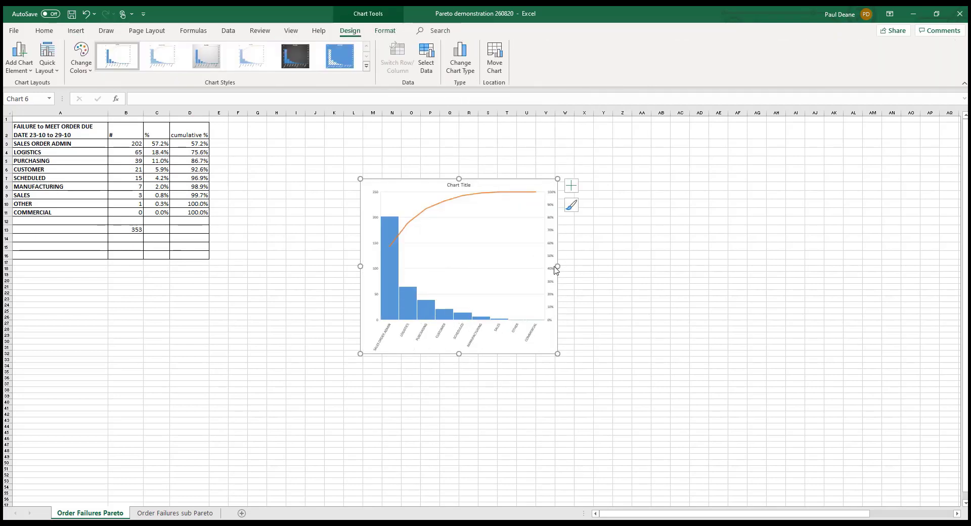
pyautogui.moveTo(554, 266); pyautogui.dragTo(627, 266)
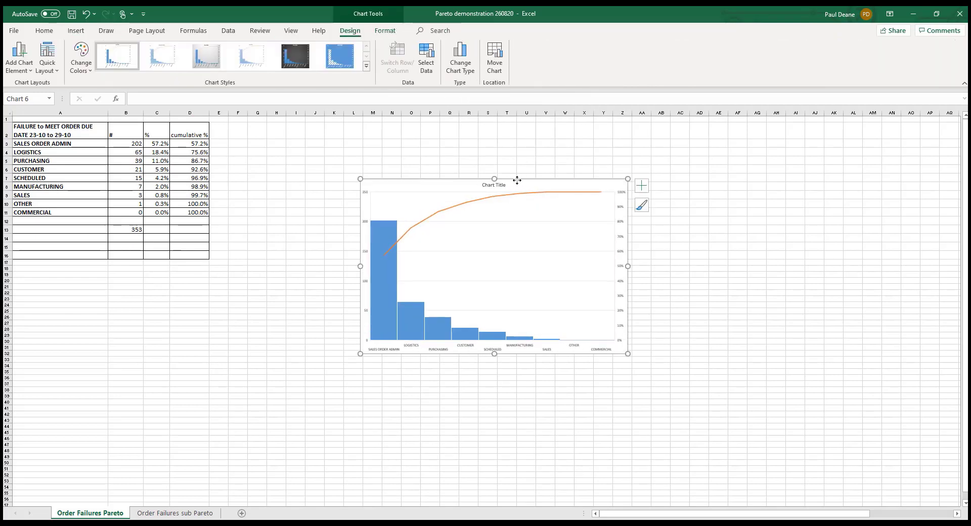
pyautogui.moveTo(494, 178); pyautogui.dragTo(377, 133)
# Step: Add data labels to the bars of the Pareto chart
pyautogui.click(272, 193)
pyautogui.rightClick(272, 193)
pyautogui.click(333, 276)
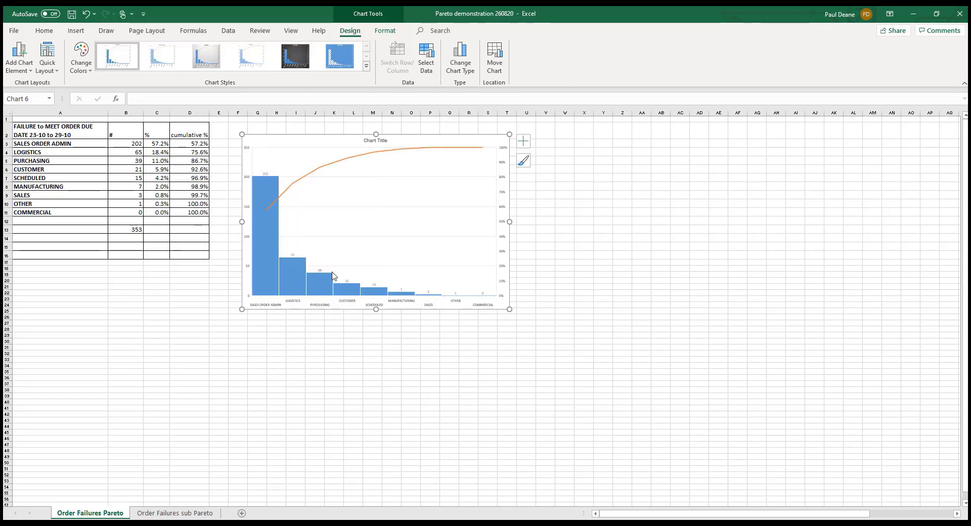
# Step: Change the chart title to "Failure to meet order due date 23-10 to 29-10" and deselect the chart
pyautogui.click(377, 142)
pyautogui.moveTo(365, 140); pyautogui.dragTo(388, 141)
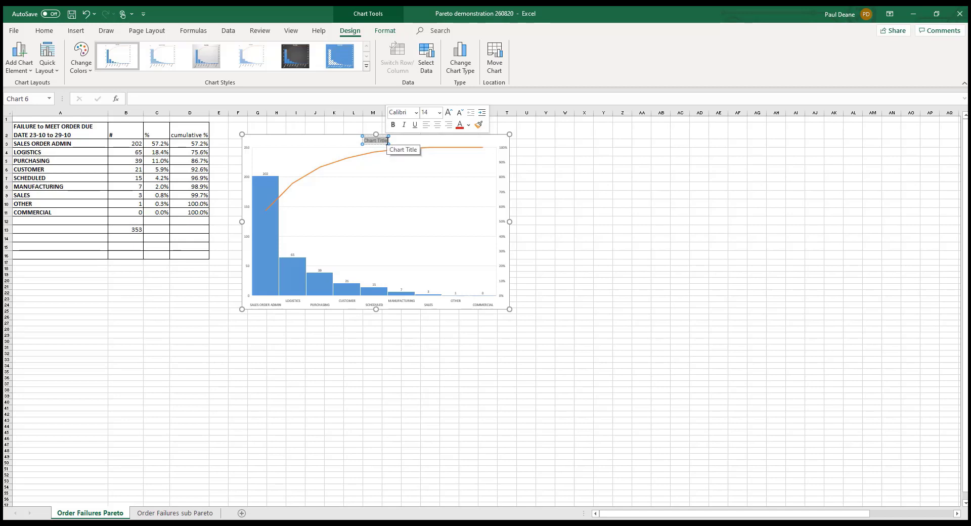
pyautogui.write('Failure')
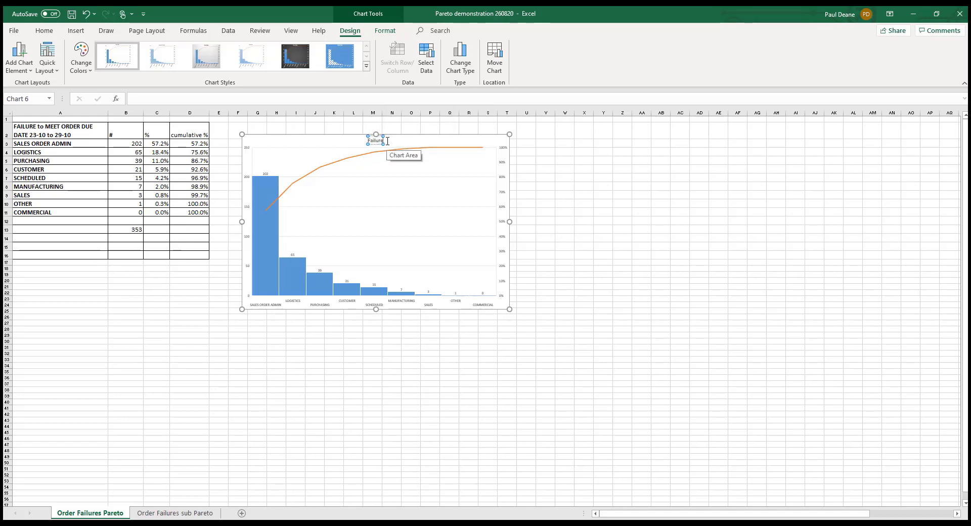
pyautogui.write(' to meet')
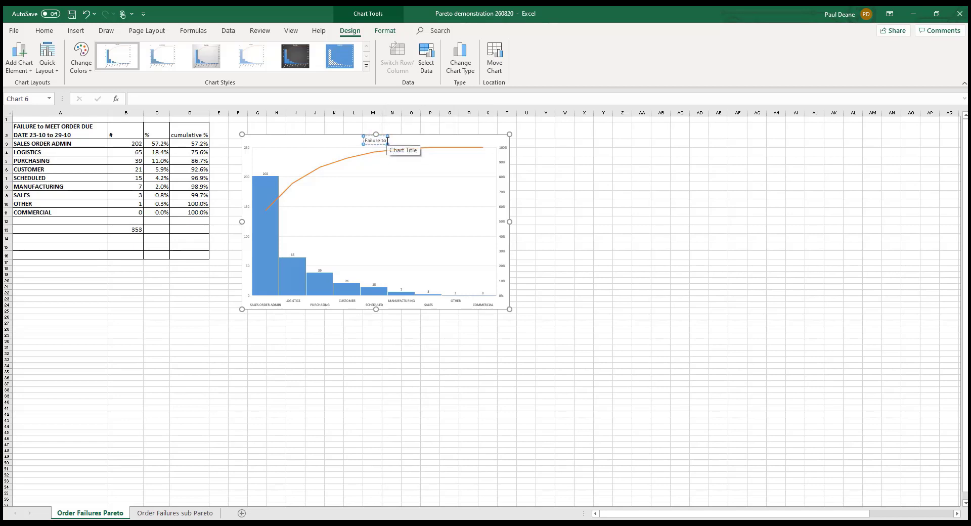
pyautogui.press('BackSpace')
pyautogui.press('BackSpace')
pyautogui.write('et order due date 23-10 to 29-10')
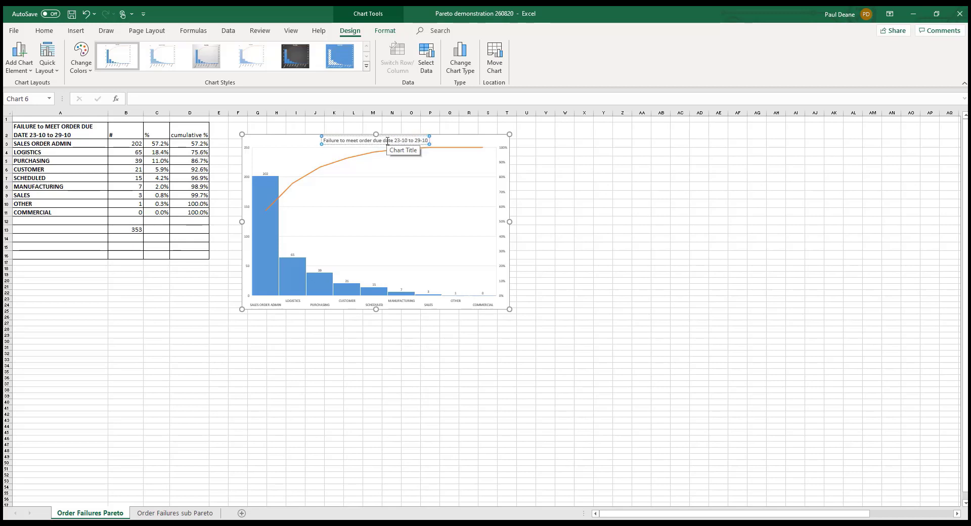
pyautogui.press('Escape')
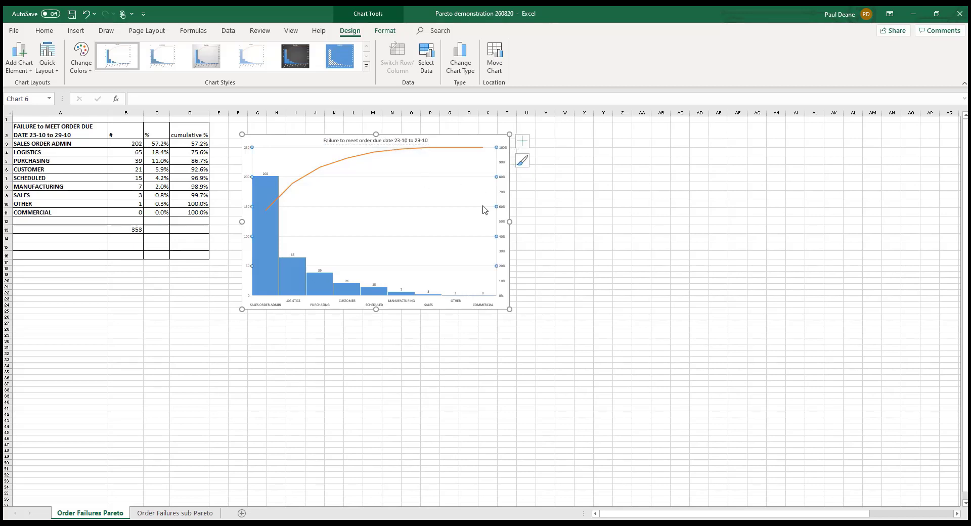
pyautogui.click(501, 317)
# Step: On the Order Failures sub Pareto sheet, sort A3:D8 by Column B cell values, largest to smallest
pyautogui.moveTo(269, 182)
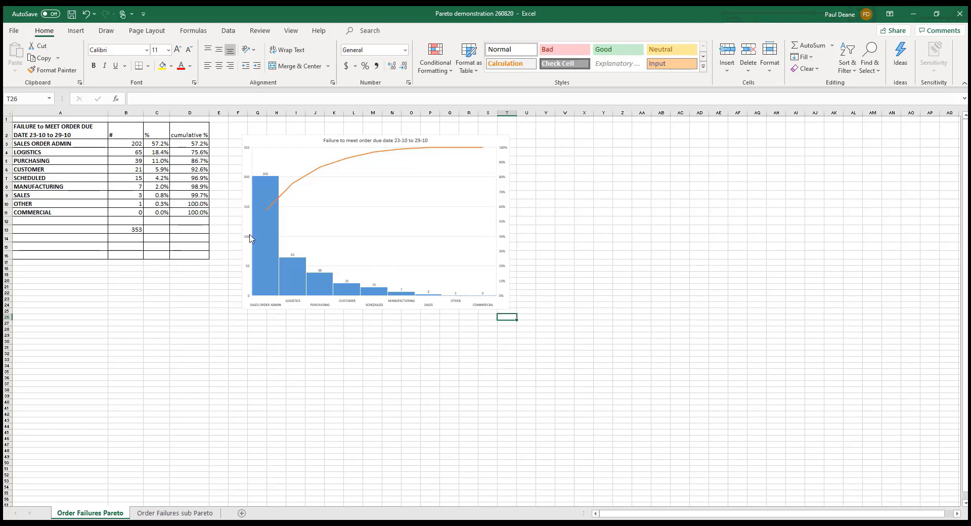
pyautogui.moveTo(268, 261)
pyautogui.click(177, 513)
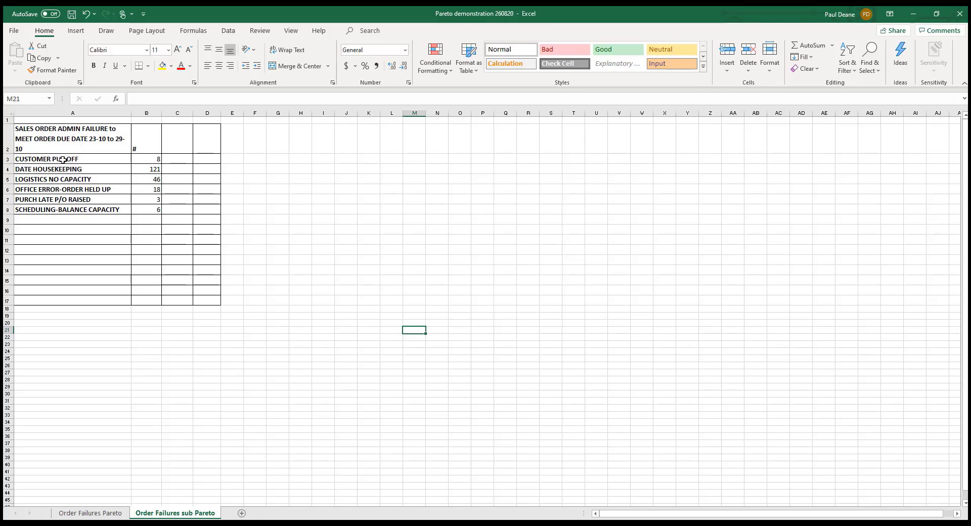
pyautogui.moveTo(62, 160); pyautogui.dragTo(203, 210)
pyautogui.click(228, 31)
pyautogui.click(396, 55)
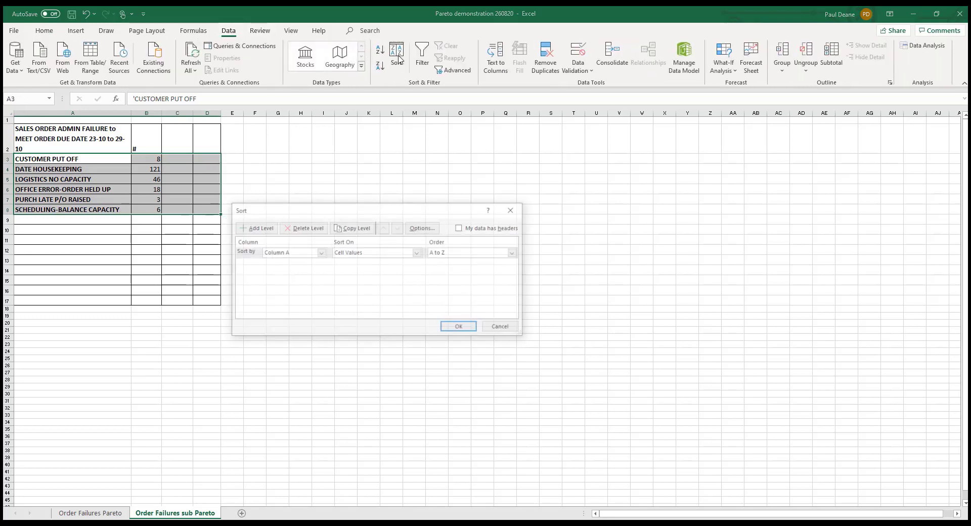
pyautogui.click(321, 252)
pyautogui.click(275, 265)
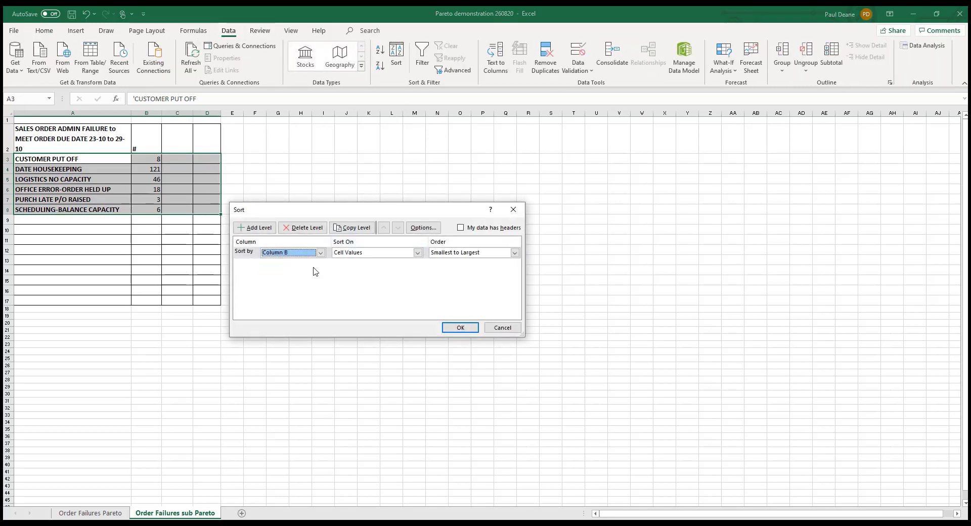
pyautogui.click(514, 252)
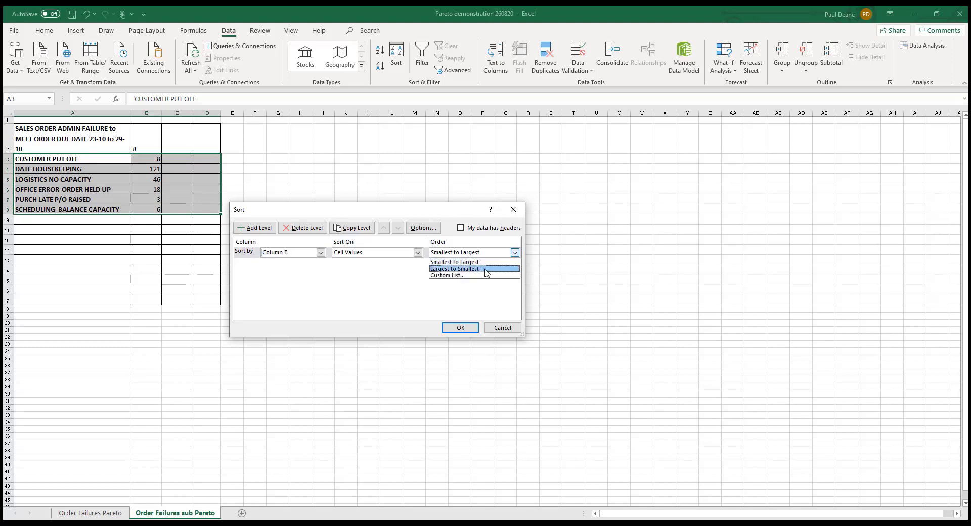
pyautogui.click(485, 269)
pyautogui.click(460, 328)
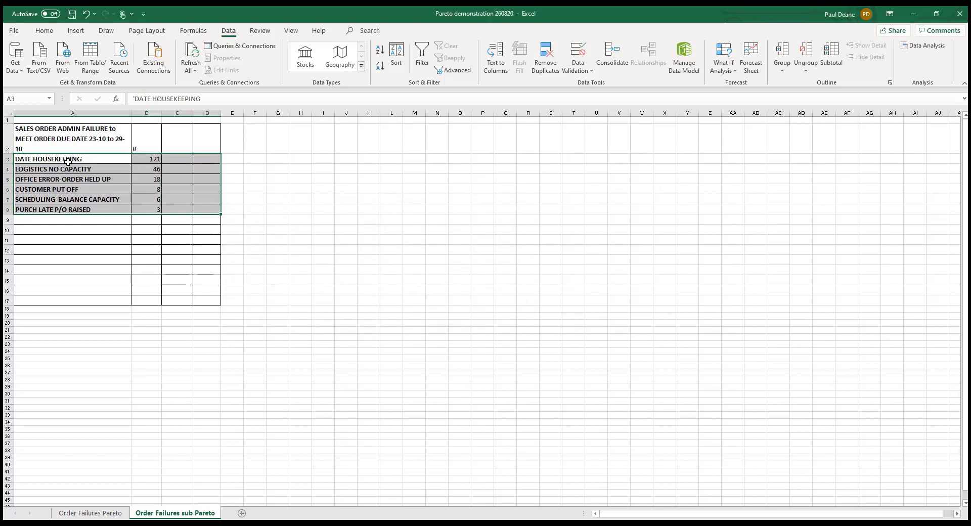
# Step: Total the failure counts in B10 with an AutoSum of B3:B9
pyautogui.click(146, 230)
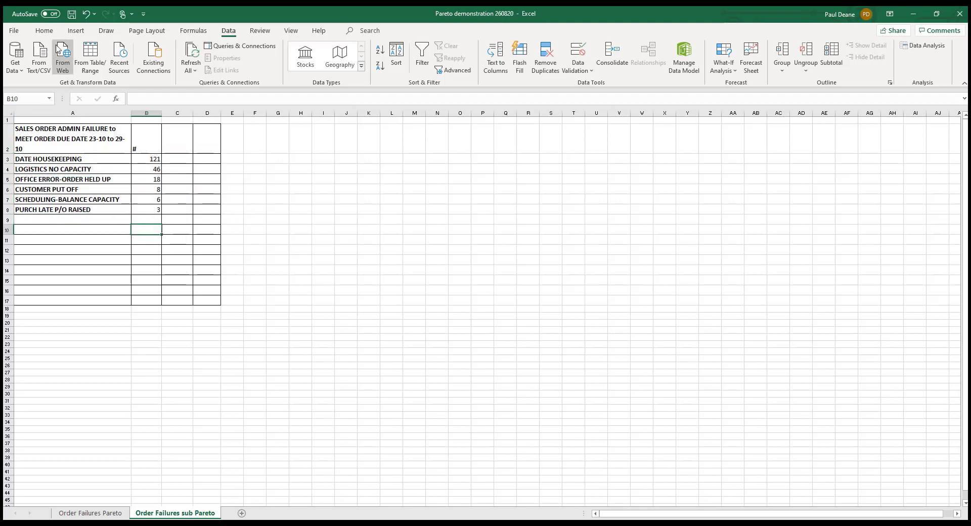
pyautogui.click(44, 31)
pyautogui.click(809, 45)
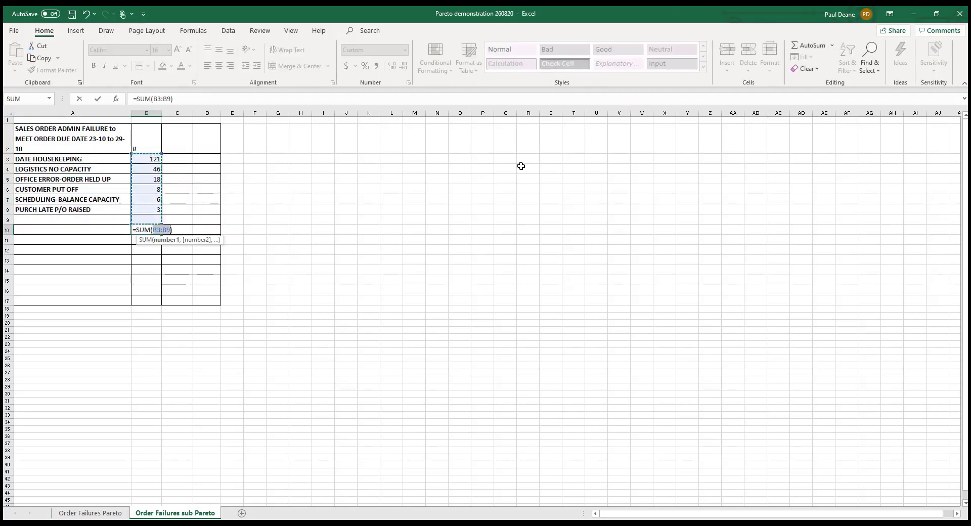
pyautogui.press('Return')
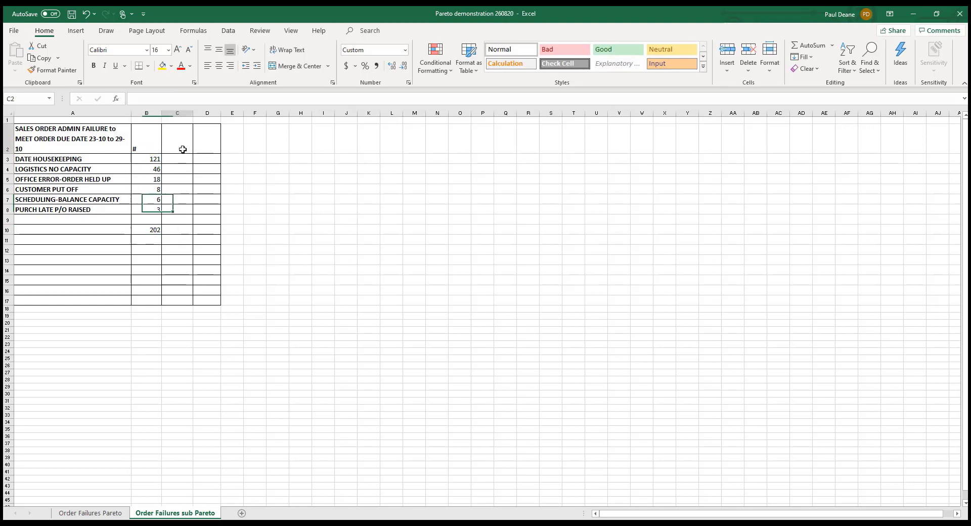
# Step: Enter the column headings "%" in C2 and "cumulative %" in D2
pyautogui.click(183, 145)
pyautogui.write('%')
pyautogui.press('Tab')
pyautogui.write('cumulati')
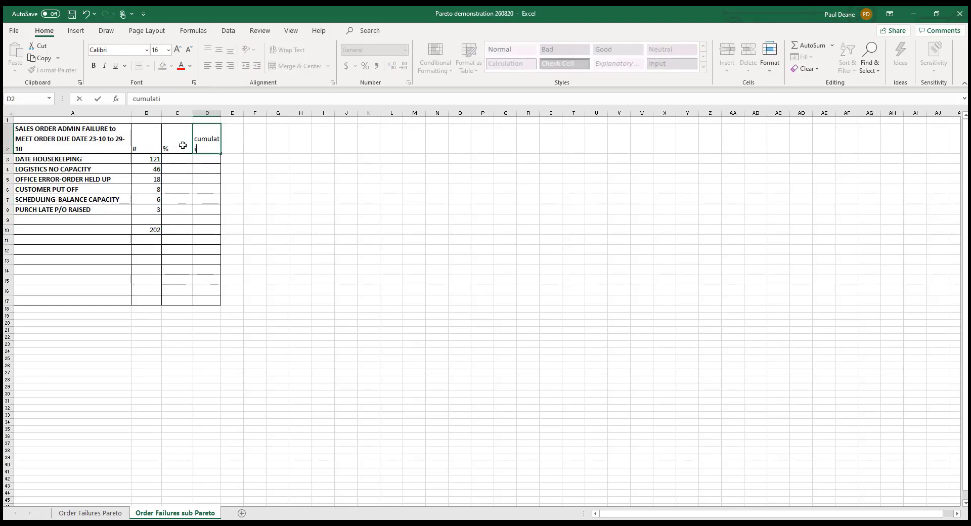
pyautogui.write('ve %')
pyautogui.press('Return')
# Step: Calculate each cause's percentage by entering =B3/$B$10 in C3 and filling it down to C8
pyautogui.click(175, 156)
pyautogui.write('=')
pyautogui.click(146, 159)
pyautogui.write('/')
pyautogui.click(146, 230)
pyautogui.press('Return')
pyautogui.click(181, 159)
pyautogui.click(173, 99)
pyautogui.press('F4')
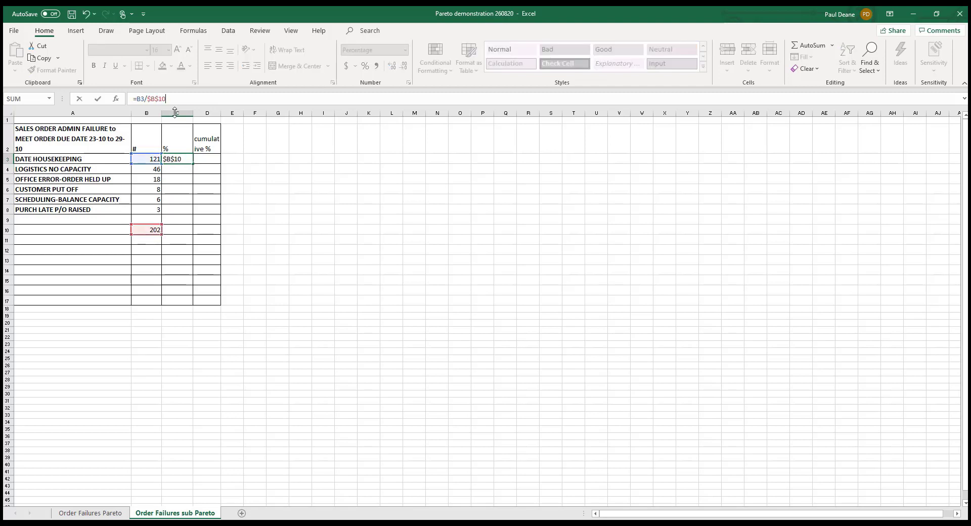
pyautogui.press('Return')
pyautogui.click(181, 159)
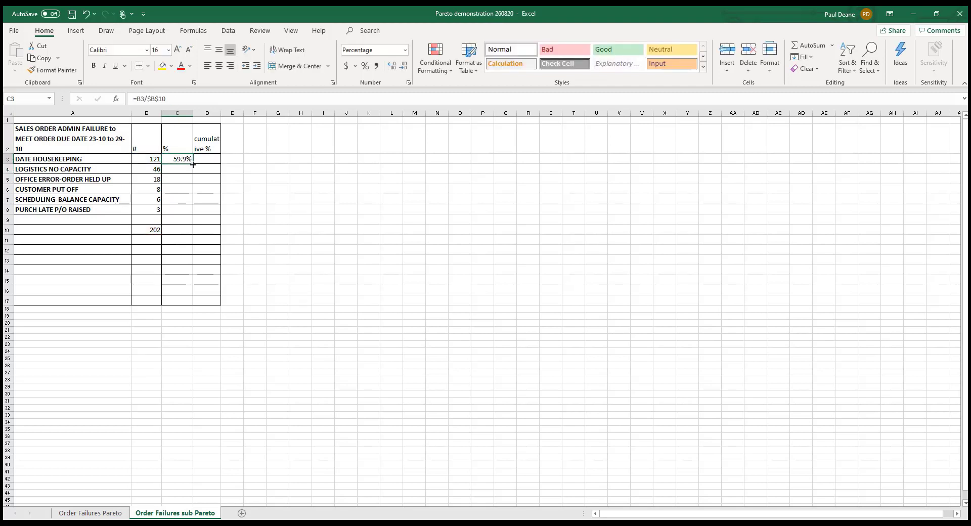
pyautogui.moveTo(193, 164); pyautogui.dragTo(196, 211)
# Step: Start the cumulative percentage column by setting D3 equal to C3
pyautogui.click(215, 157)
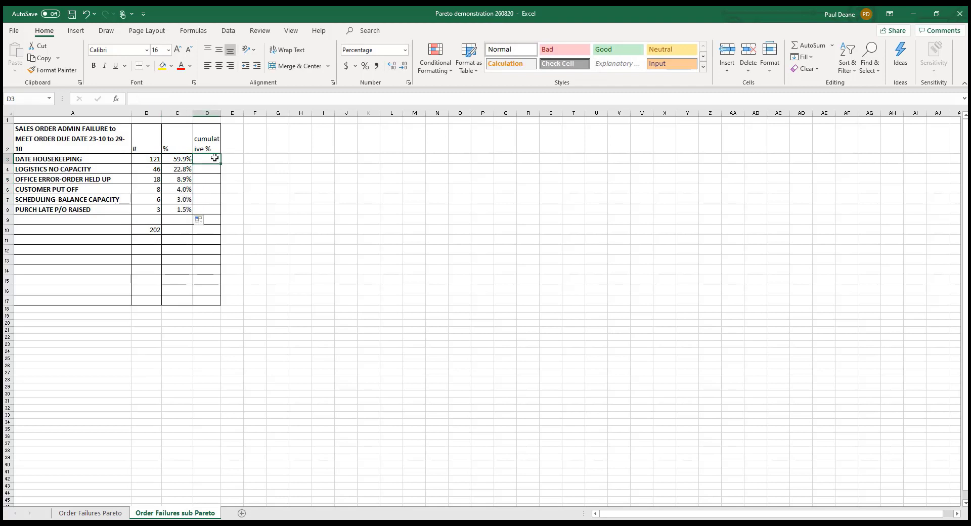
pyautogui.write('=')
pyautogui.click(182, 159)
pyautogui.press('Return')
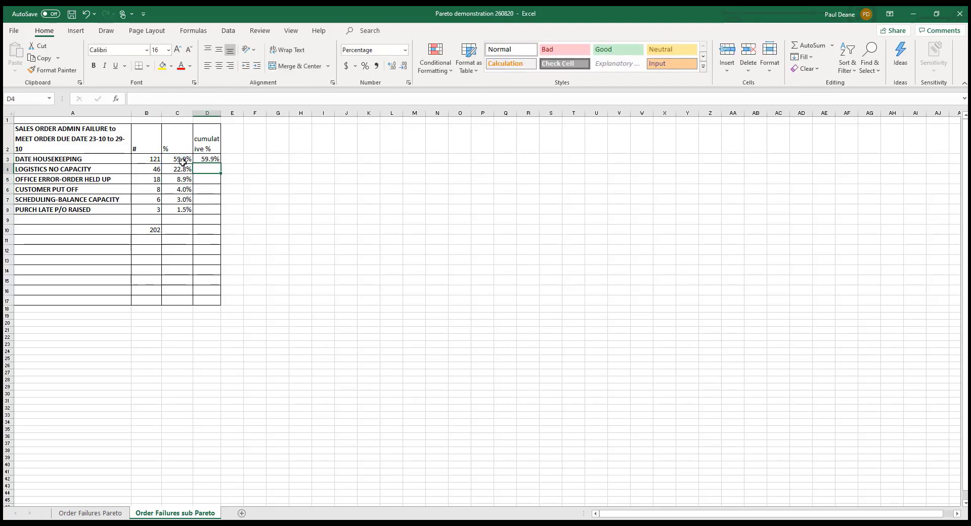
# Step: Enter =C4+D3 in D4 and fill the cumulative percentage formula down to D8
pyautogui.write('=')
pyautogui.click(187, 167)
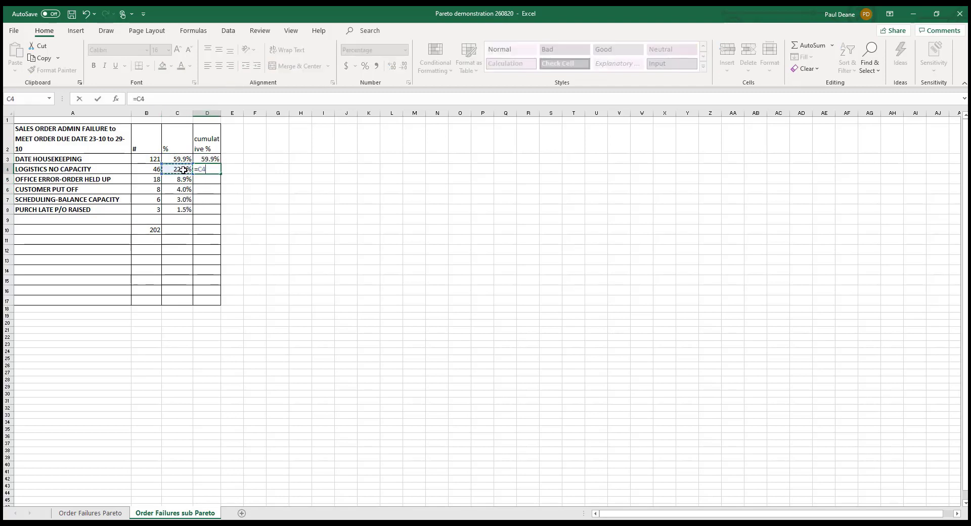
pyautogui.write('+')
pyautogui.click(197, 159)
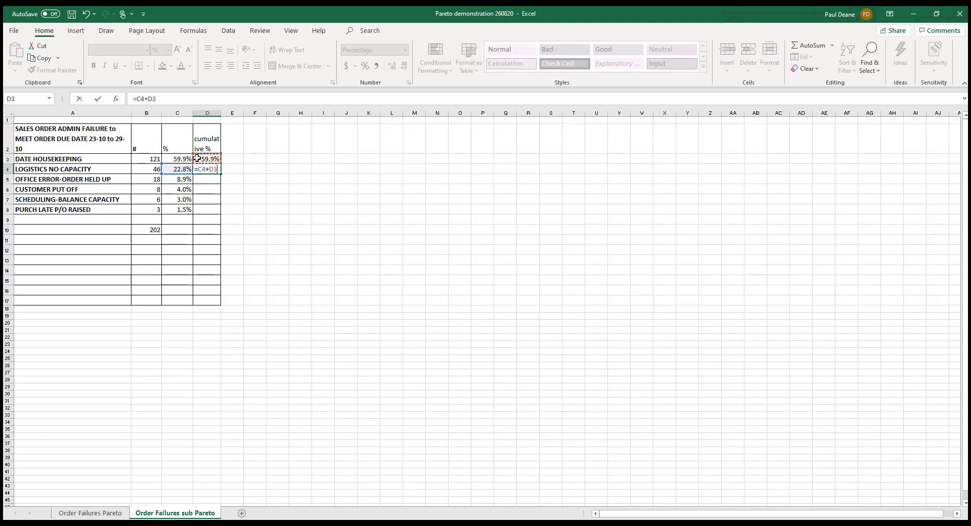
pyautogui.press('Return')
pyautogui.click(215, 169)
pyautogui.moveTo(220, 172); pyautogui.dragTo(223, 212)
# Step: Insert a Pareto chart from the causes and counts in A2:B8 and the cumulative percentages in D2:D8
pyautogui.moveTo(179, 160); pyautogui.dragTo(185, 209)
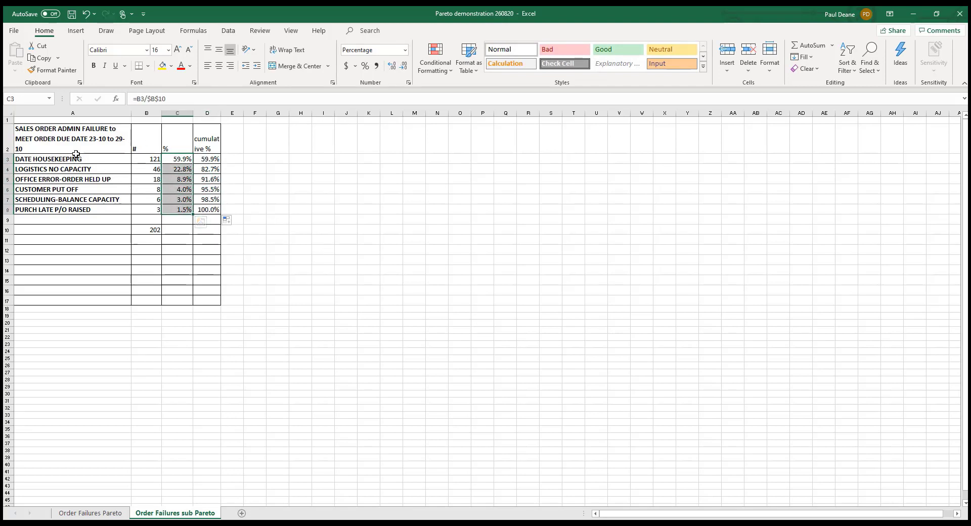
pyautogui.moveTo(76, 133); pyautogui.dragTo(147, 204)
pyautogui.keyDown('ctrl'); pyautogui.moveTo(206, 144); pyautogui.dragTo(207, 210); pyautogui.keyUp('ctrl')
pyautogui.click(76, 30)
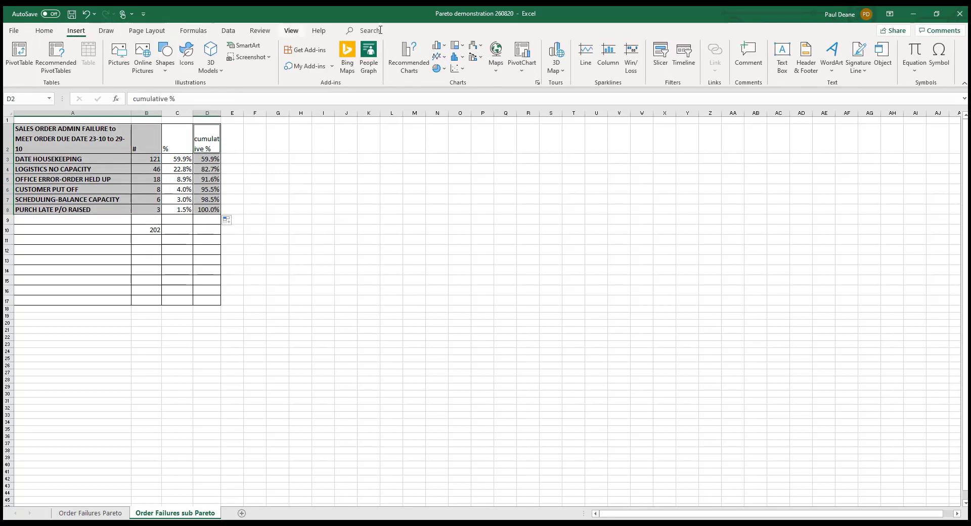
pyautogui.click(458, 60)
pyautogui.click(490, 92)
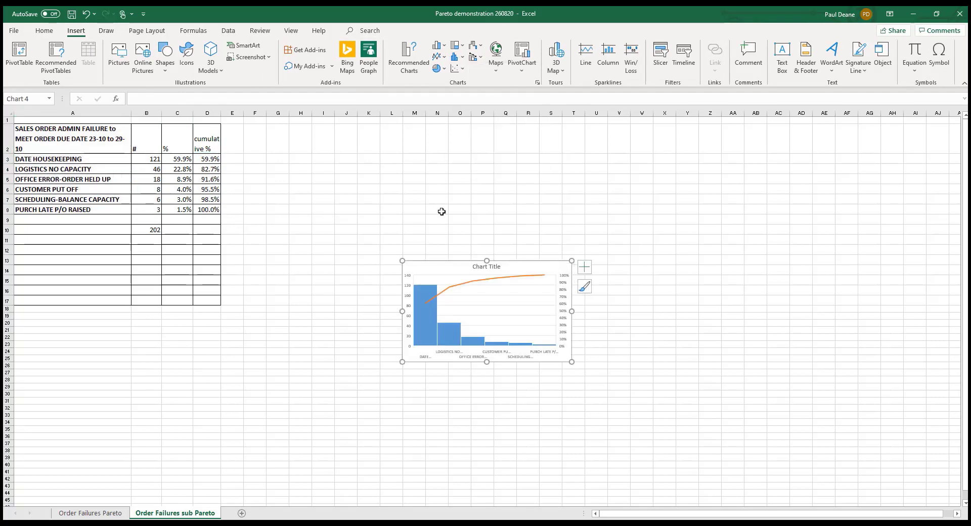
# Step: Enlarge the Pareto chart beside the data table and add data labels to its bars
pyautogui.moveTo(401, 261); pyautogui.dragTo(352, 192)
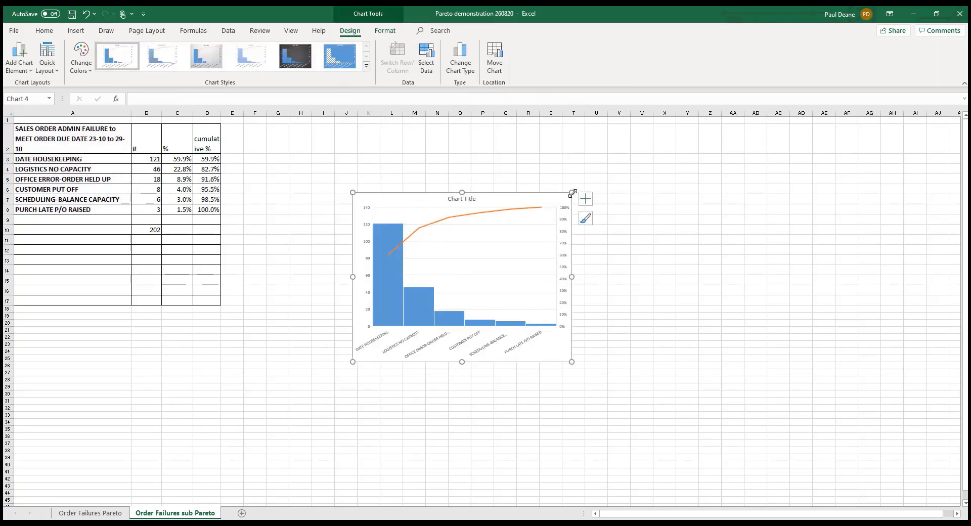
pyautogui.moveTo(571, 192); pyautogui.dragTo(453, 135)
pyautogui.click(292, 200)
pyautogui.rightClick(291, 195)
pyautogui.click(330, 273)
# Step: Change the chart title to "SALES ORDER ADMIN Causes for failure 23-10 to 29-10" and deselect the chart
pyautogui.click(387, 144)
pyautogui.moveTo(373, 143); pyautogui.dragTo(404, 144)
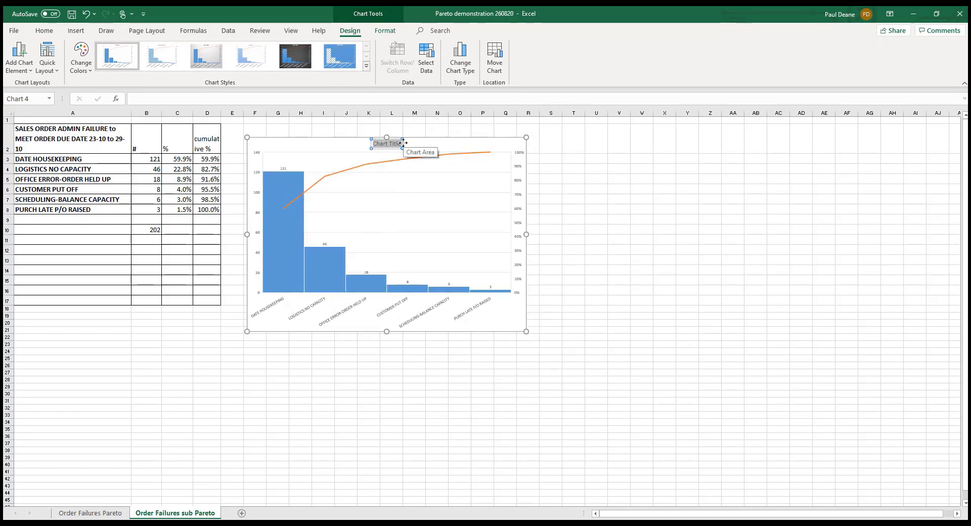
pyautogui.write('SALES ORDER')
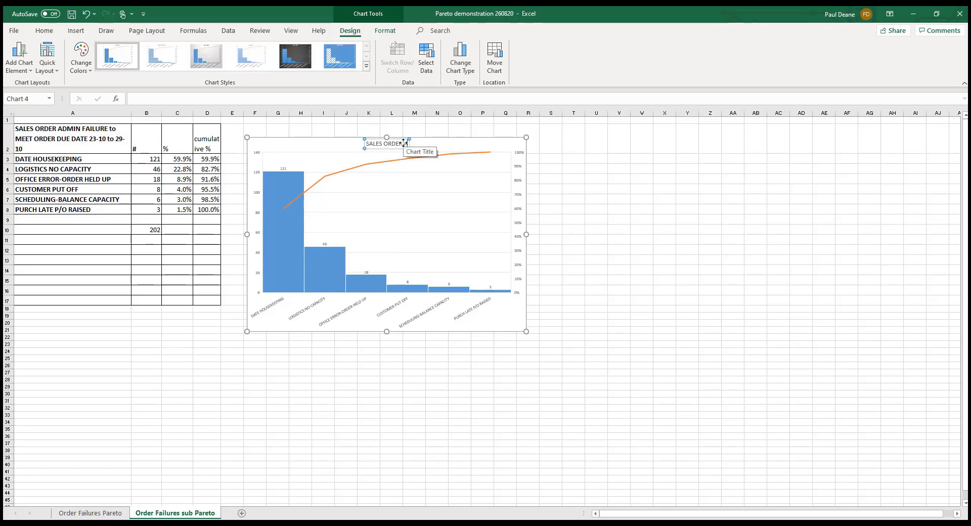
pyautogui.write(' ADMIN Causes')
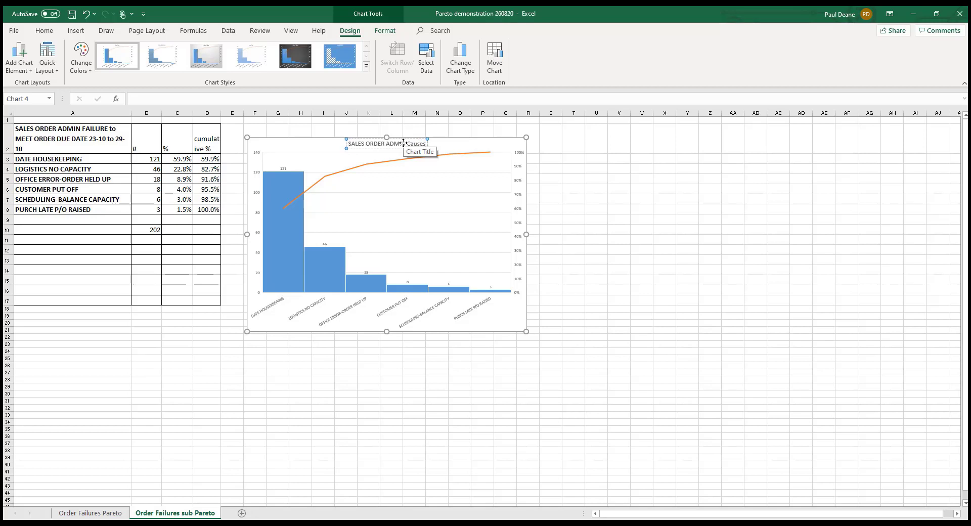
pyautogui.write(' for failure 23-10-')
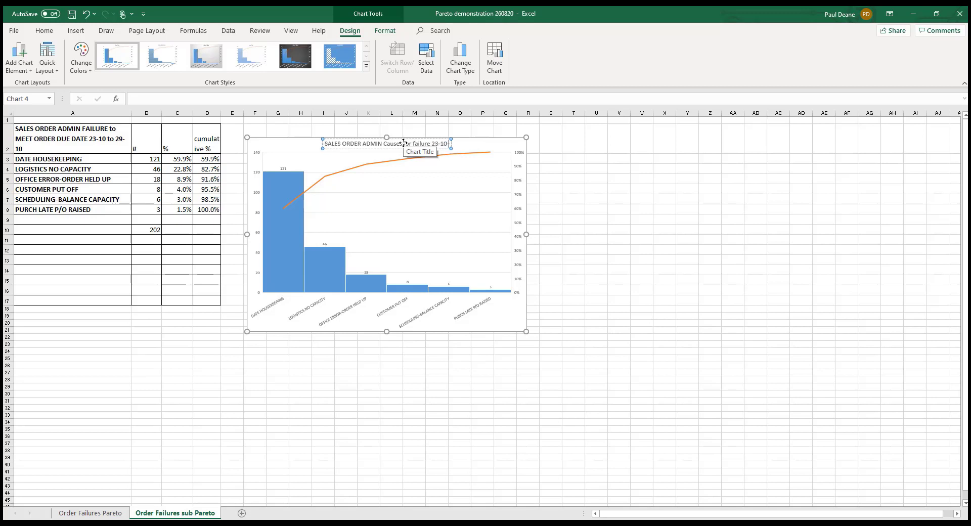
pyautogui.press('BackSpace')
pyautogui.write('to 29-10')
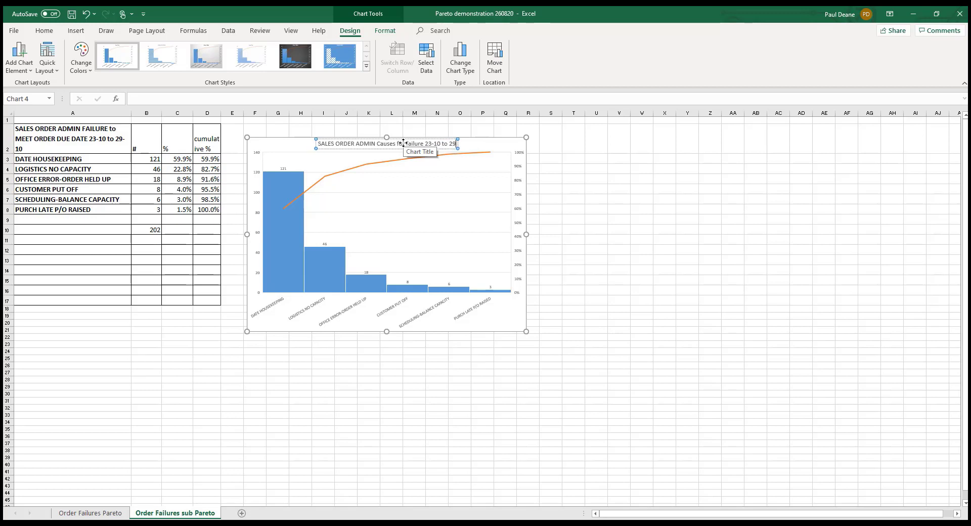
pyautogui.click(572, 229)
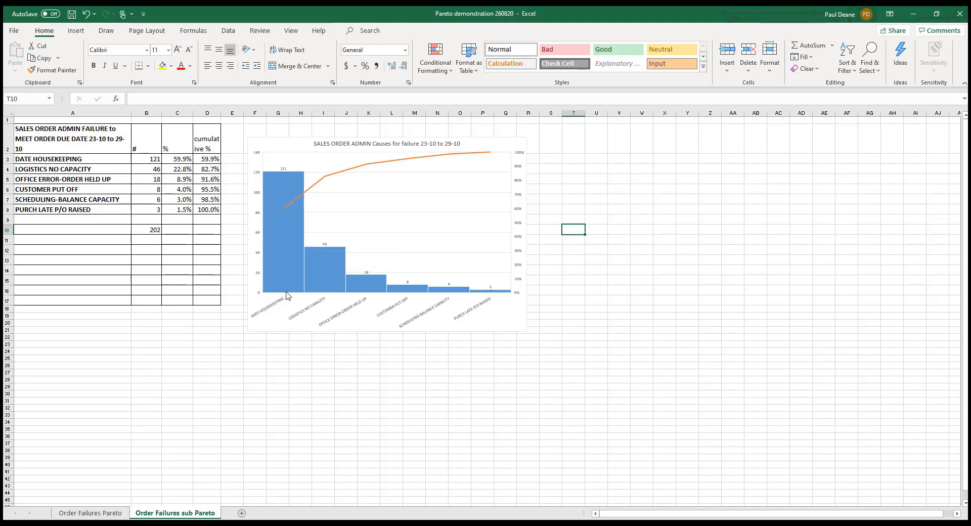
# Step: Examine the largest sub-cause bar, compare it with the chart on the Order Failures Pareto sheet, and return to the sub Pareto sheet
pyautogui.moveTo(285, 193)
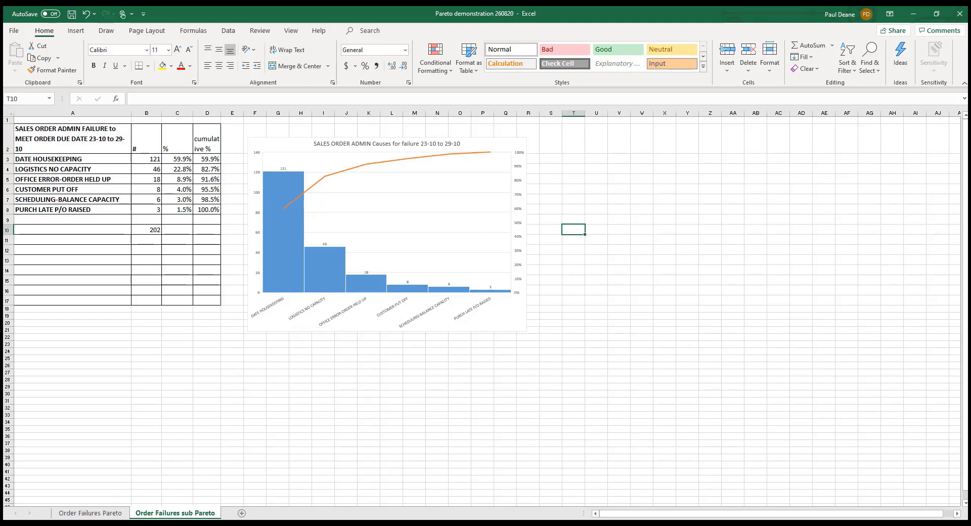
pyautogui.click(91, 513)
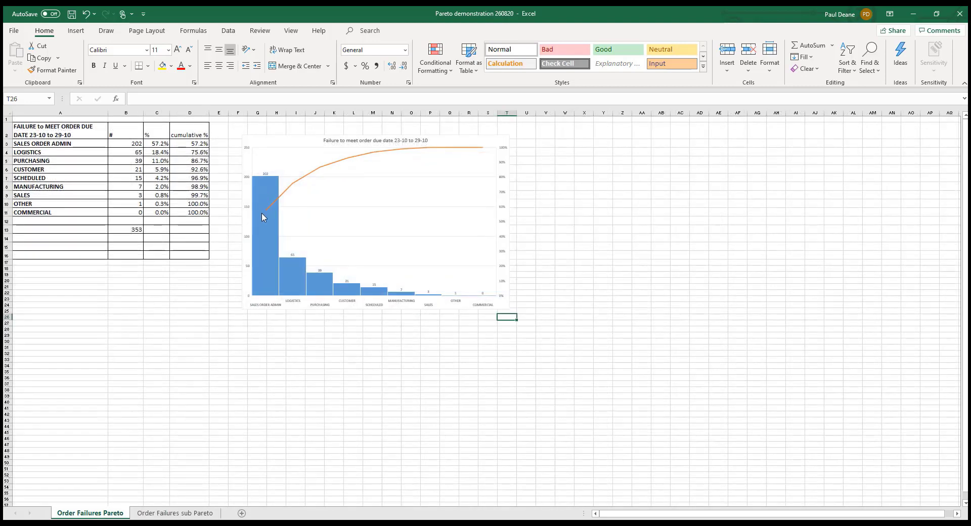
pyautogui.moveTo(261, 268)
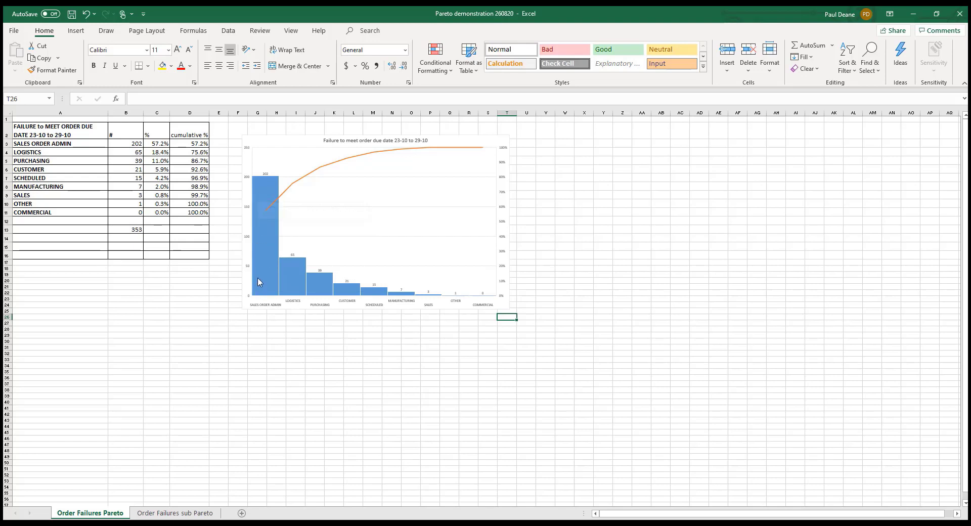
pyautogui.click(156, 513)
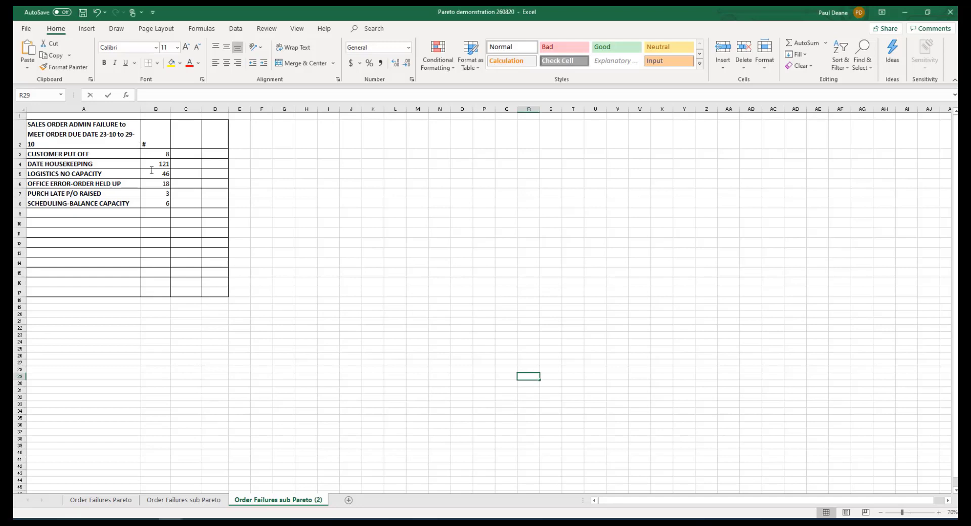
# Step: On the Order Failures sub Pareto (2) sheet, insert a Pareto chart from the unsorted data in A2:B8 and enlarge it beside the table
pyautogui.moveTo(65, 134); pyautogui.dragTo(154, 203)
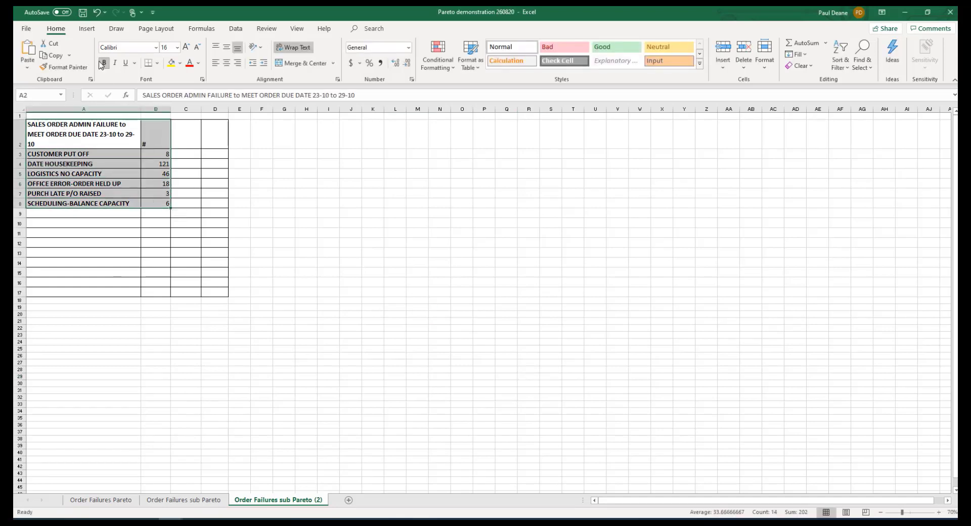
pyautogui.click(87, 28)
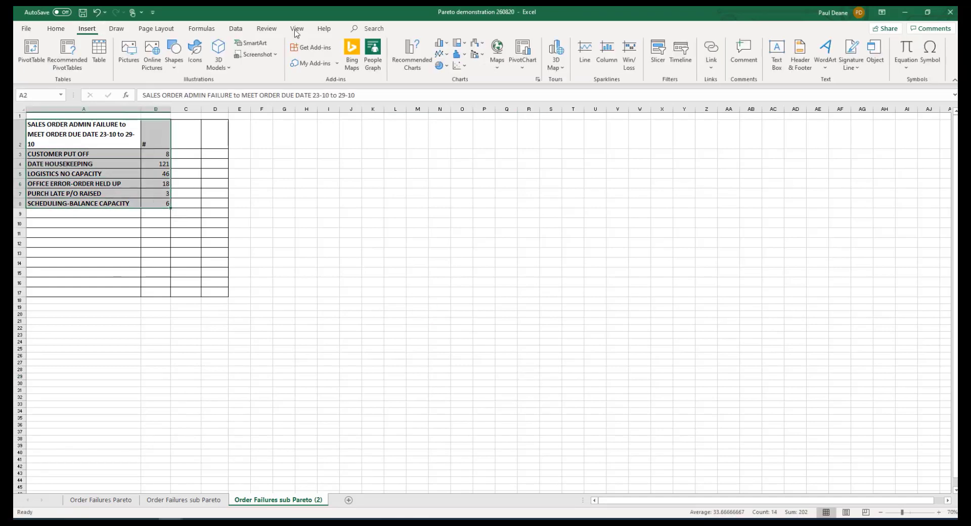
pyautogui.click(475, 54)
pyautogui.click(493, 89)
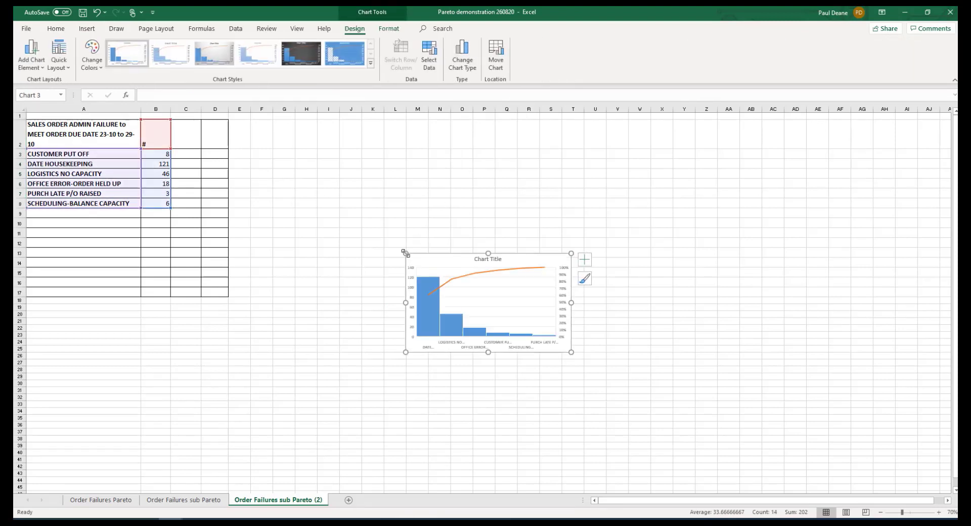
pyautogui.moveTo(405, 253); pyautogui.dragTo(327, 170)
pyautogui.moveTo(491, 172); pyautogui.dragTo(438, 128)
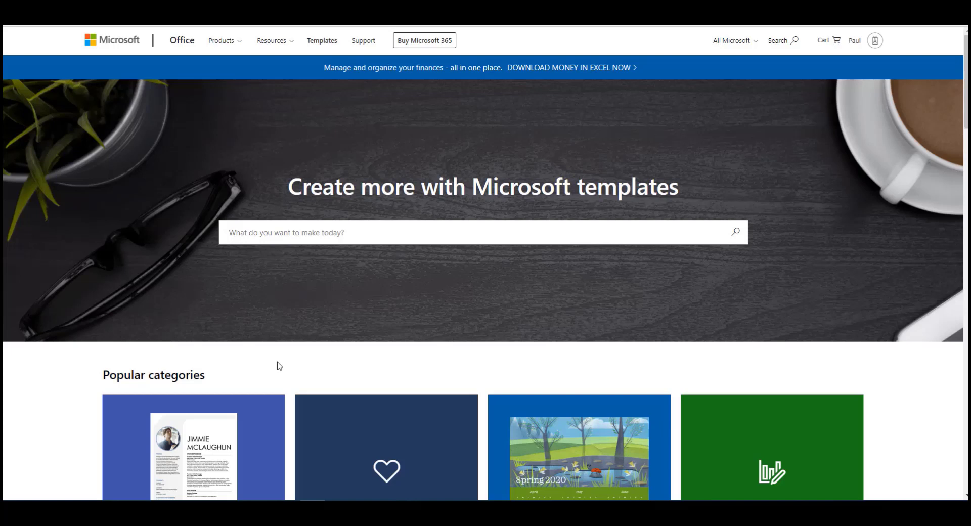
# Step: On the Microsoft Office templates site, search for "pareto", and download and open the Cost analysis with Pareto chart template in Excel
pyautogui.click(404, 233)
pyautogui.write('pareto')
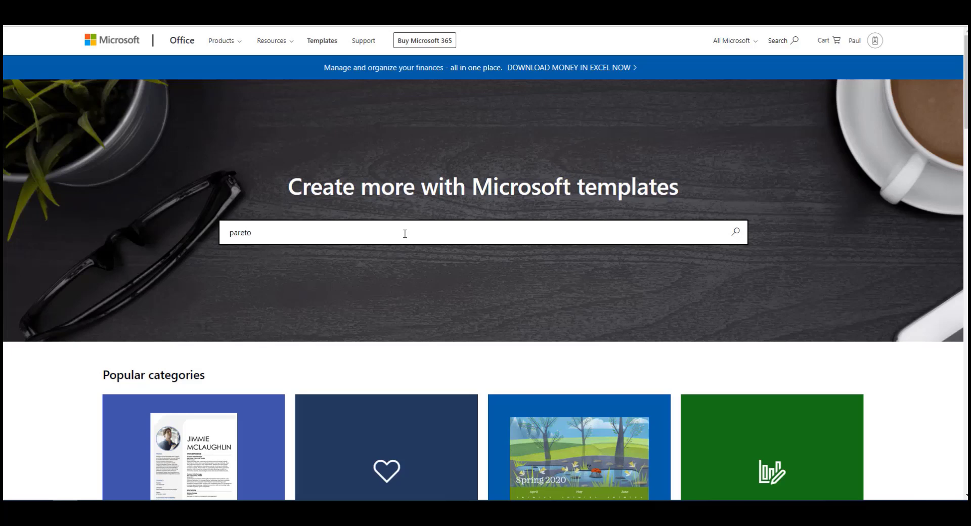
pyautogui.press('Return')
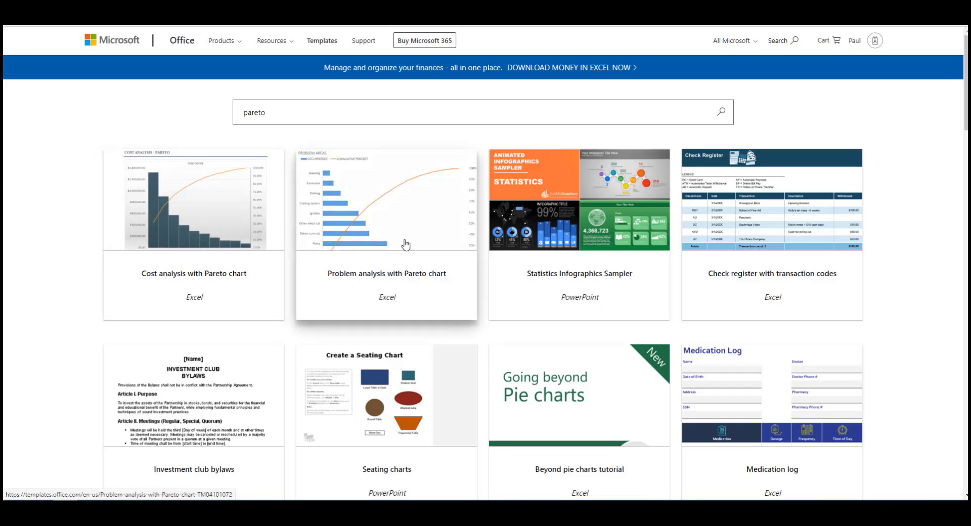
pyautogui.click(180, 230)
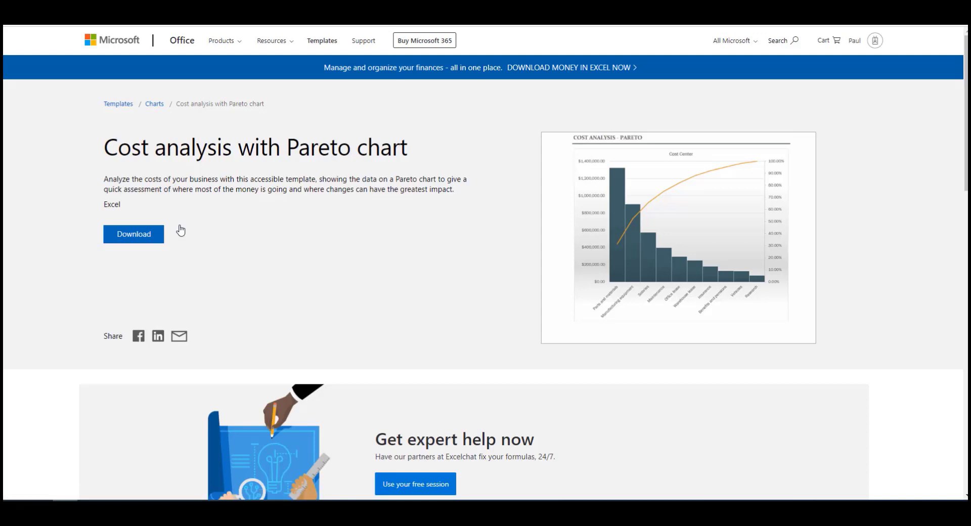
pyautogui.click(135, 239)
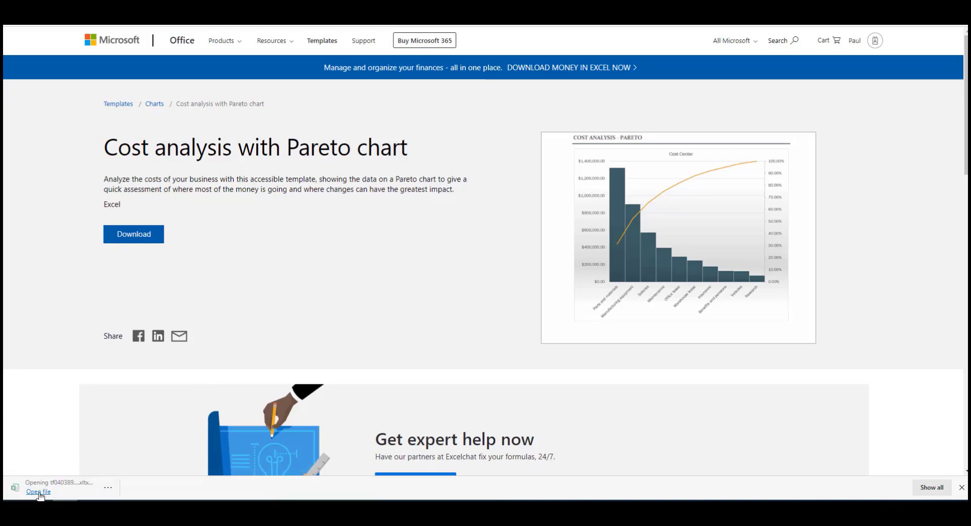
pyautogui.click(39, 492)
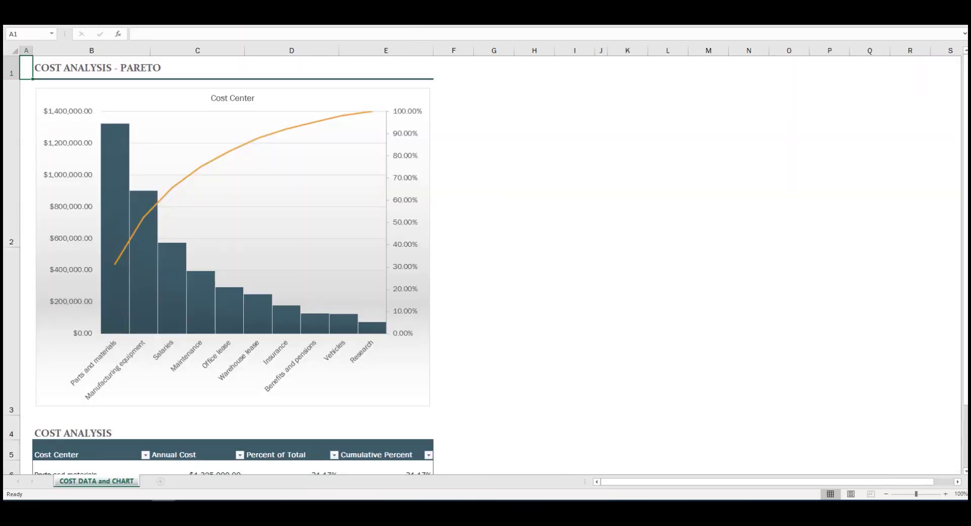
# Step: In the template's first cost row, change the cost center in B6 to "Admin" and its annual cost in C6 to 1000000
pyautogui.click(885, 494)
pyautogui.click(886, 494)
pyautogui.click(886, 494)
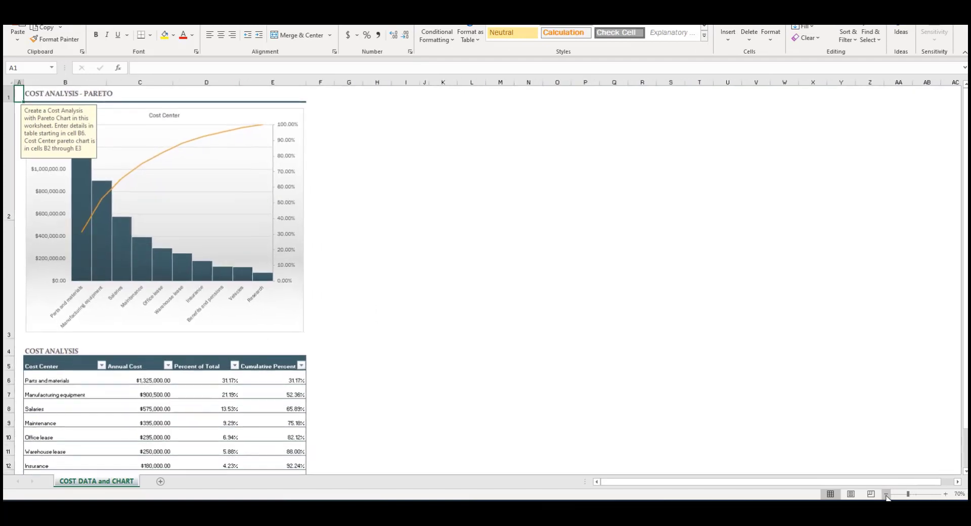
pyautogui.click(886, 495)
pyautogui.click(886, 494)
pyautogui.click(334, 263)
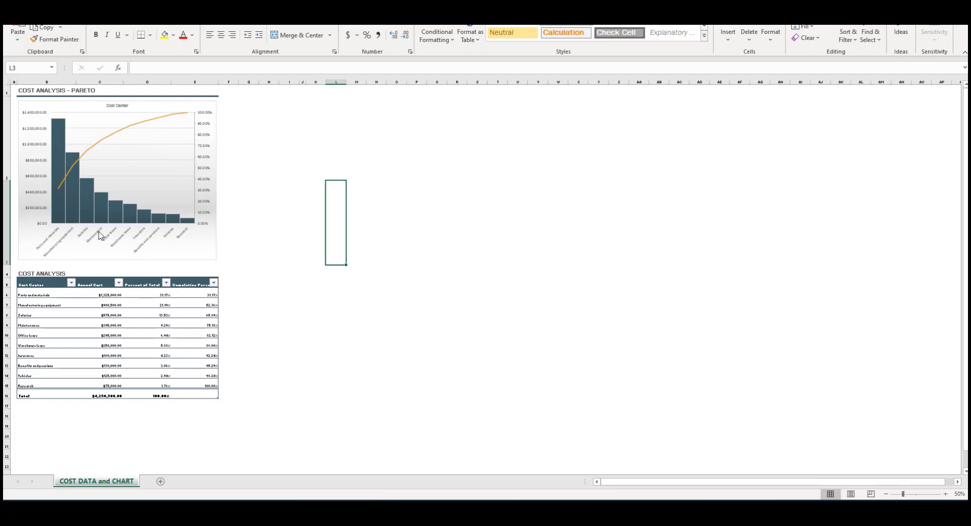
pyautogui.click(53, 294)
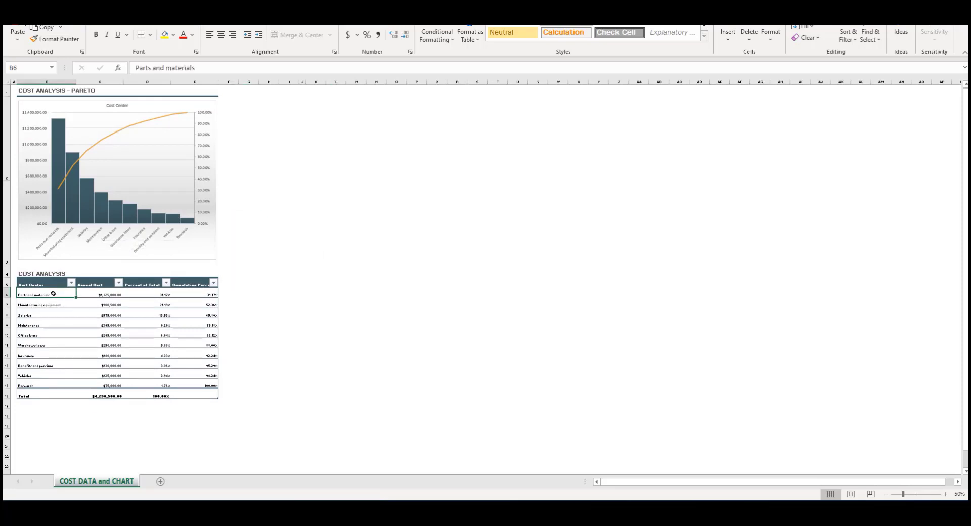
pyautogui.write('Admin')
pyautogui.click(112, 296)
pyautogui.write('1000000')
pyautogui.press('Return')
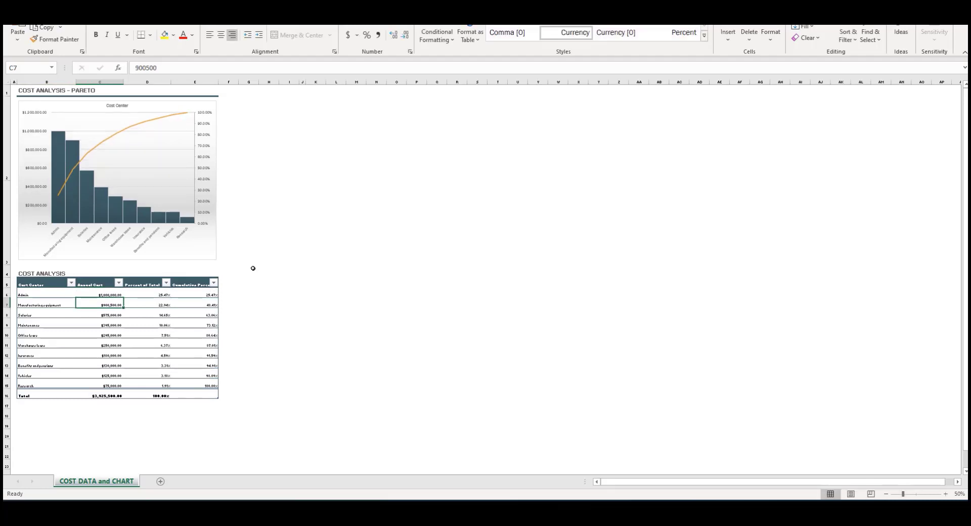
pyautogui.click(258, 266)
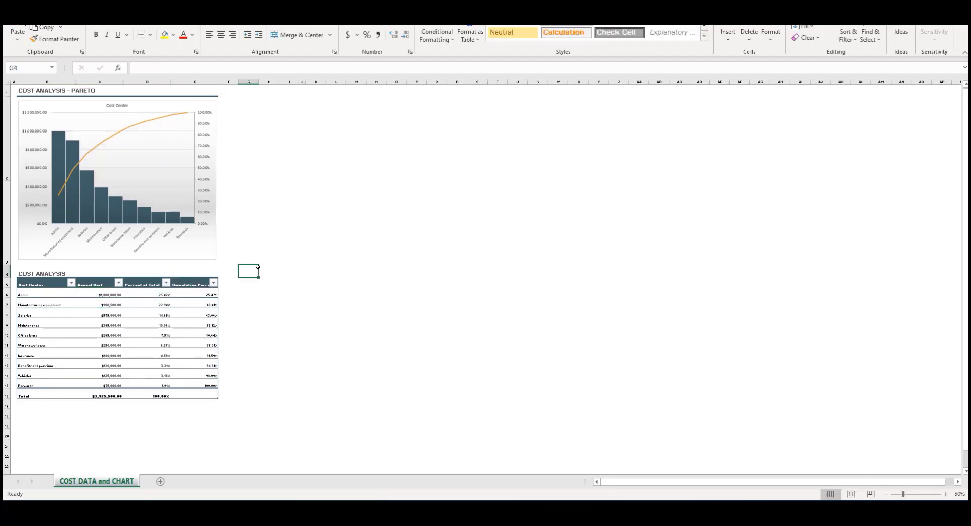